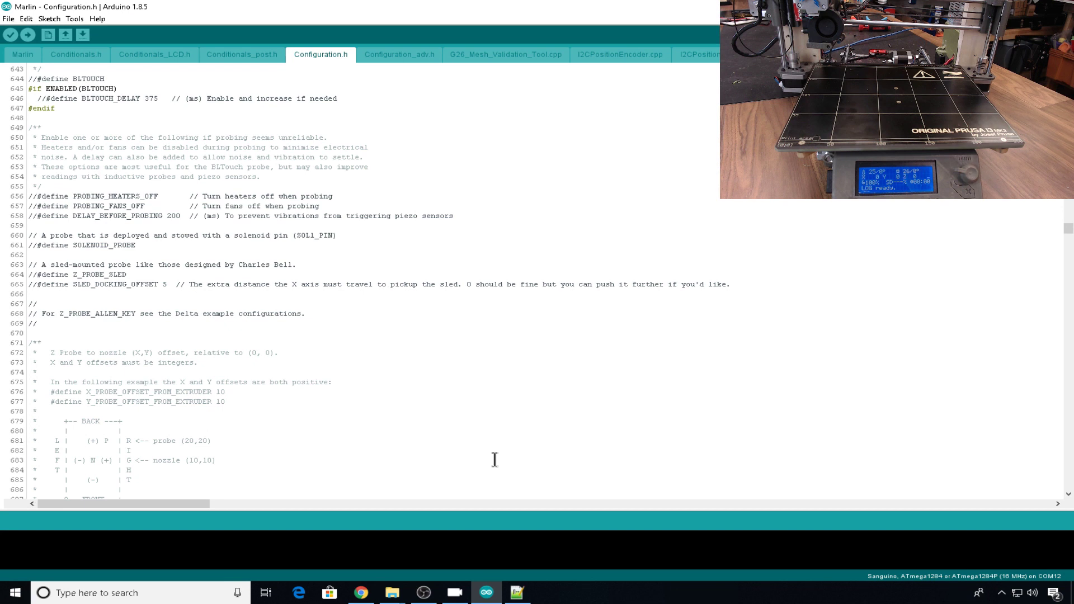
left_click(517, 592)
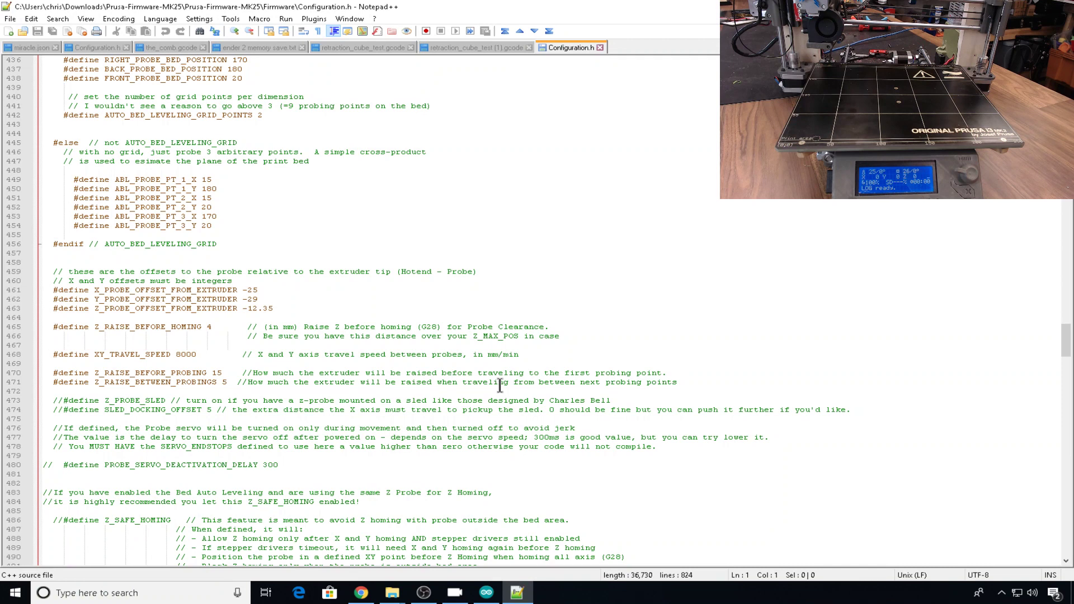
key("alt+Tab")
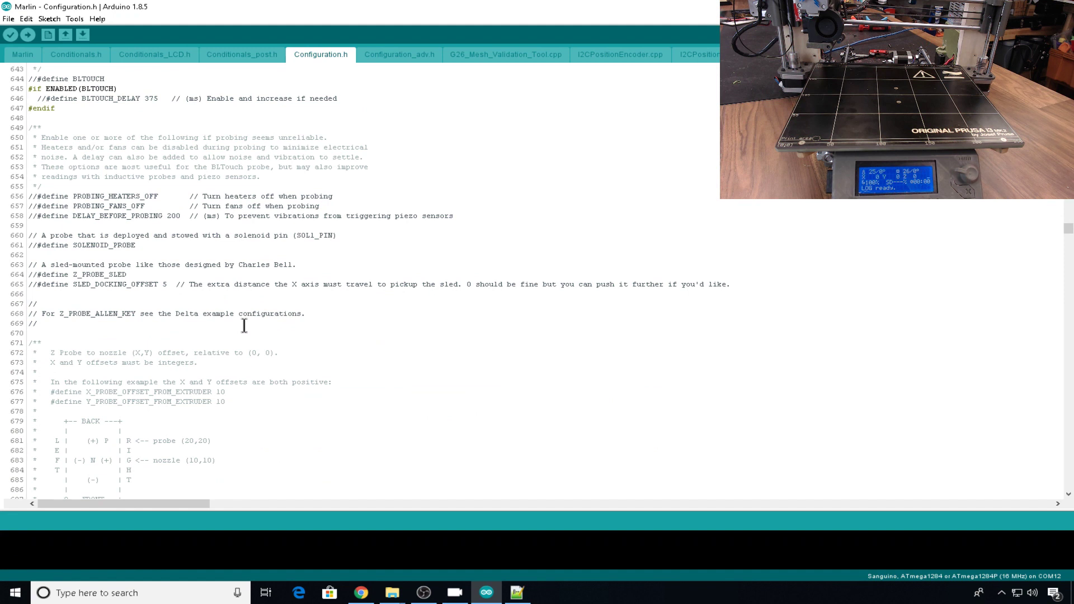
- Scroll Configuration.h past FIX_MOUNTED_PROBE and the probe offsets to X_BED_SIZE on line 787
scroll(72, 181, "up", 19)
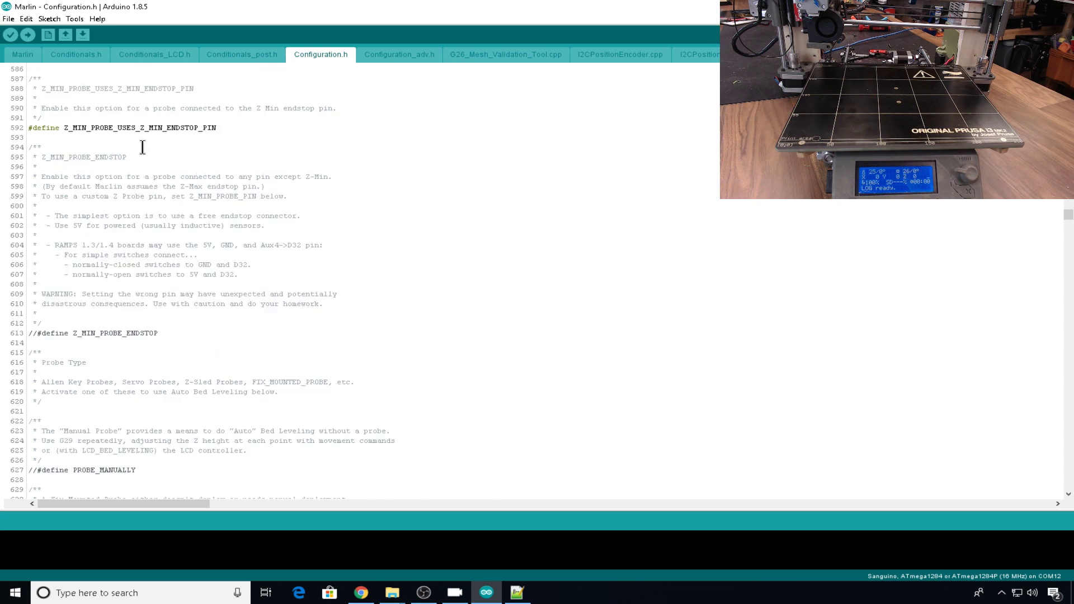
scroll(151, 246, "down", 10)
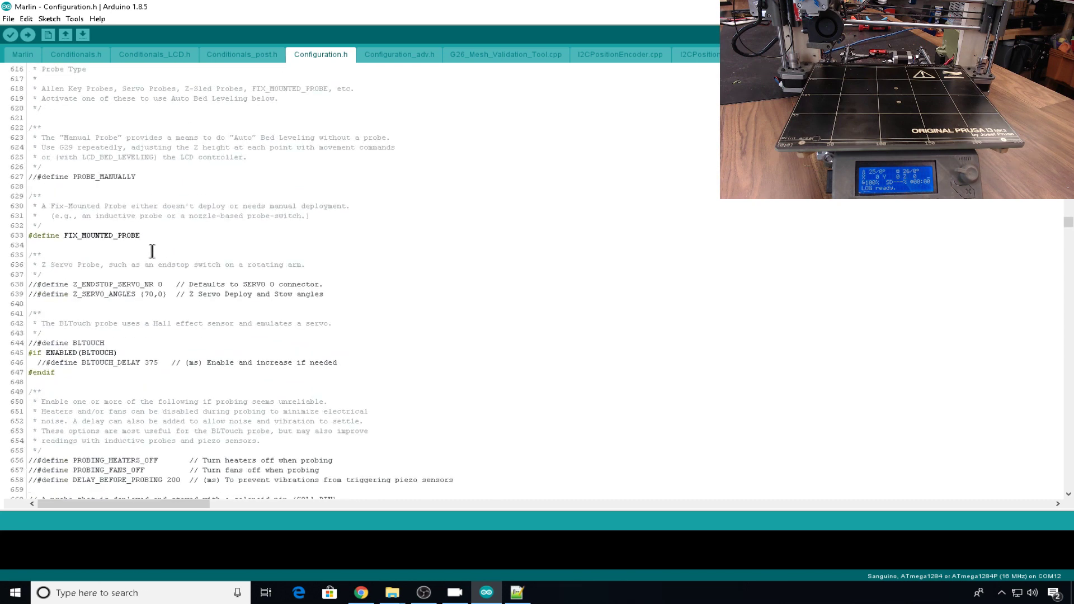
scroll(247, 275, "down", 12)
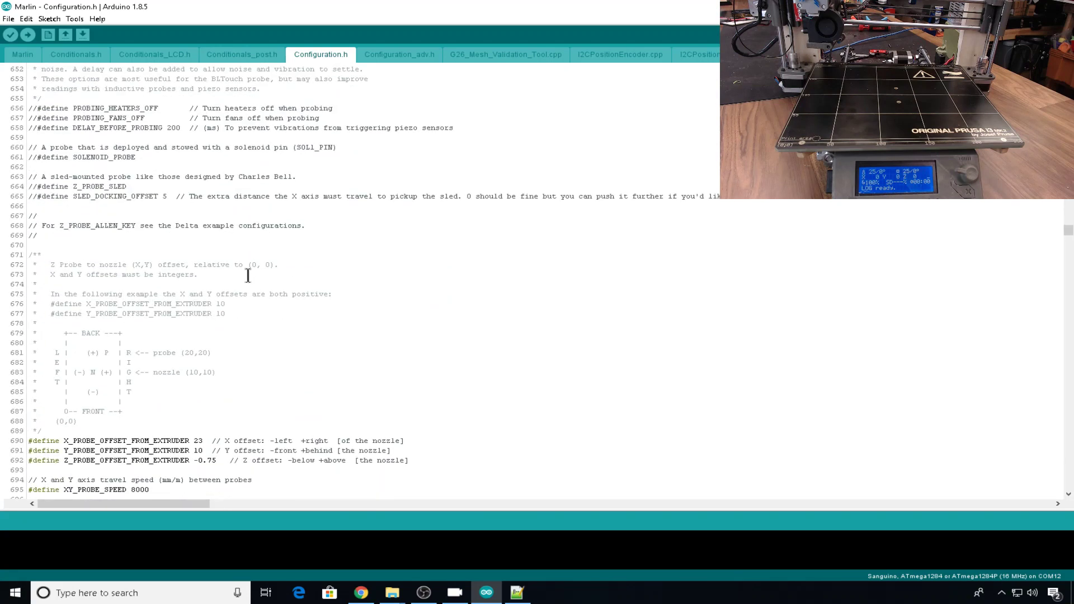
scroll(248, 275, "down", 8)
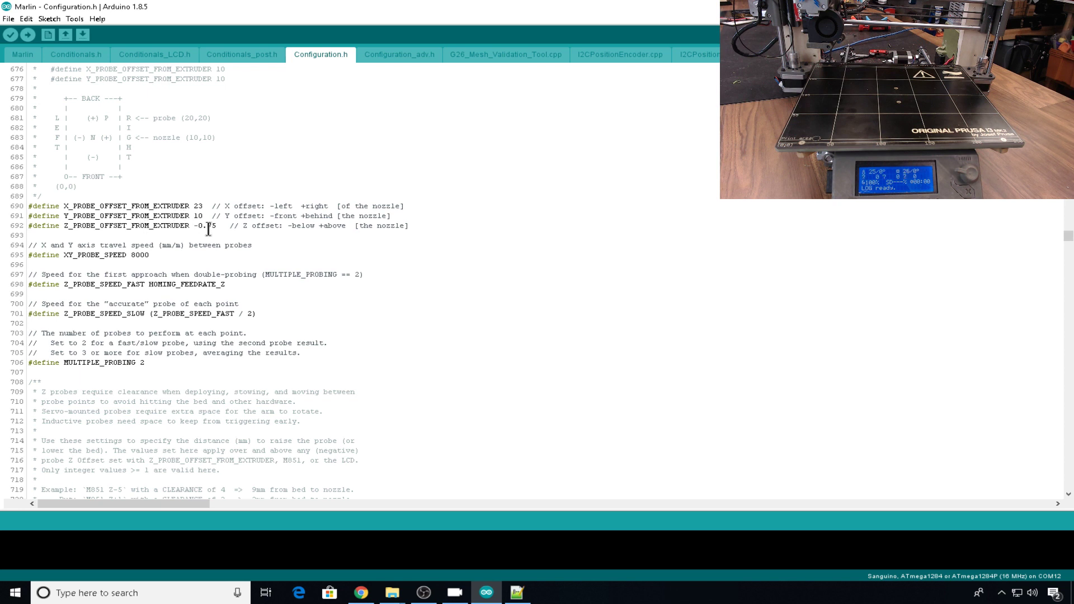
scroll(208, 230, "down", 20)
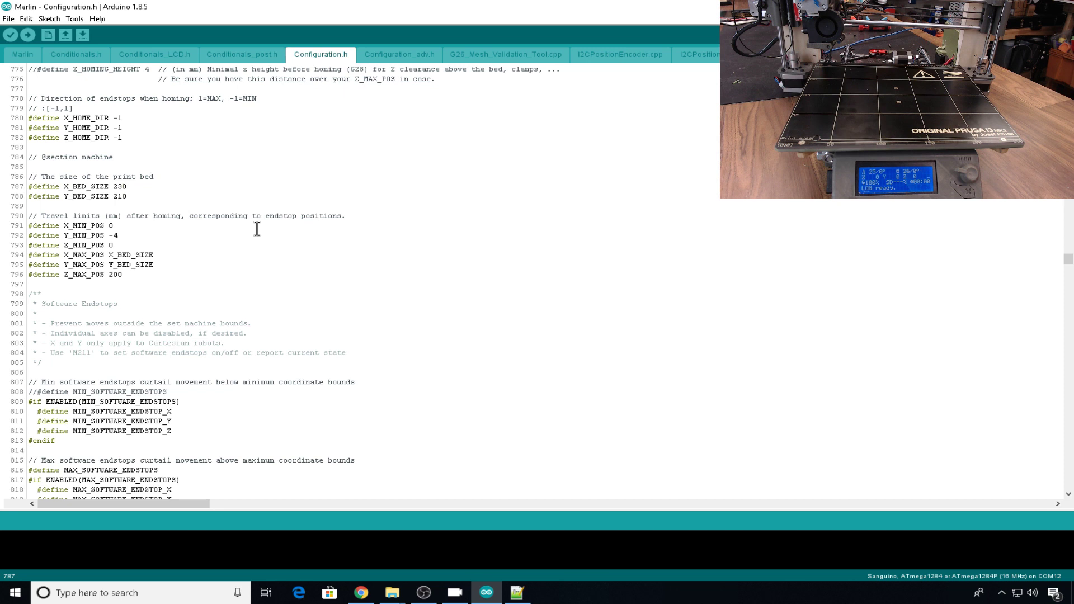
- Change X_BED_SIZE to 250 and move down to the Y_MIN_POS -4 setting
key("BackSpace")
type("5")
left_click(256, 232)
scroll(223, 197, "down", 2)
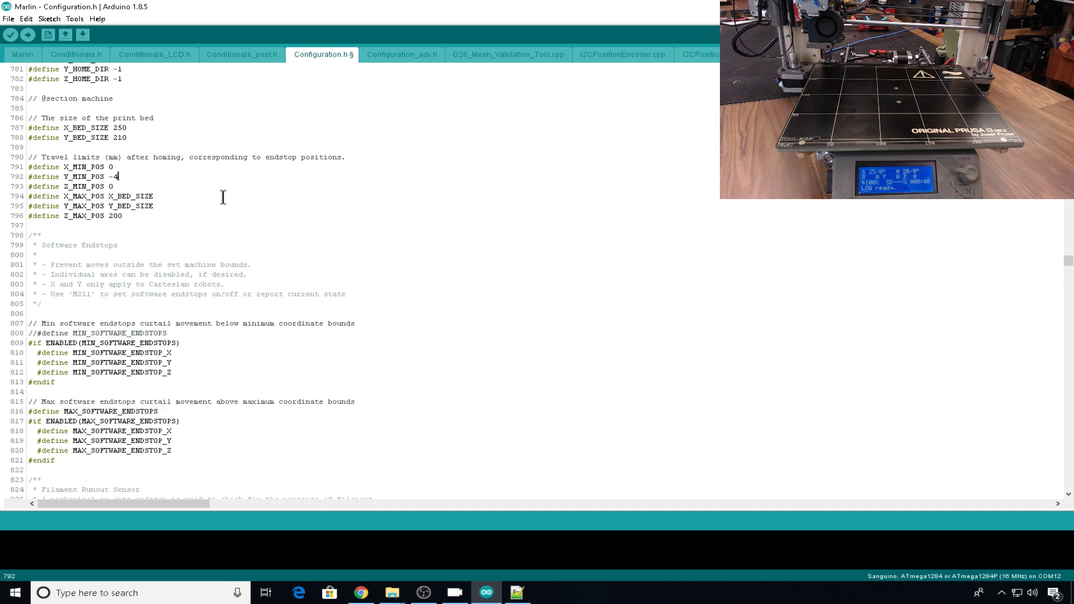
- Review the enabled AUTO_BED_LEVELING_BILINEAR line and the left probe bed position
scroll(241, 235, "down", 6)
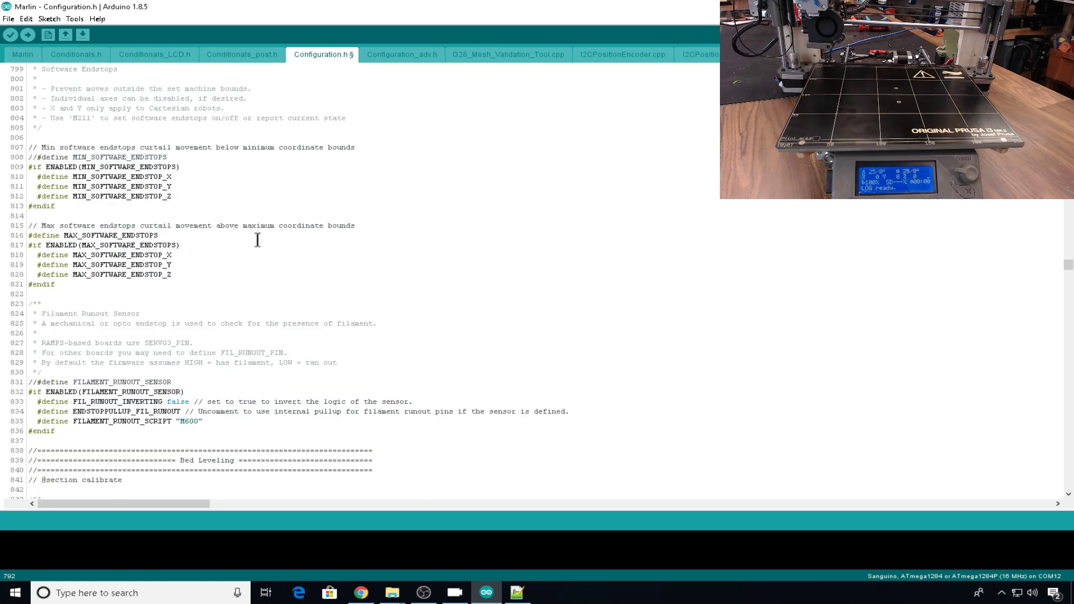
scroll(258, 239, "down", 20)
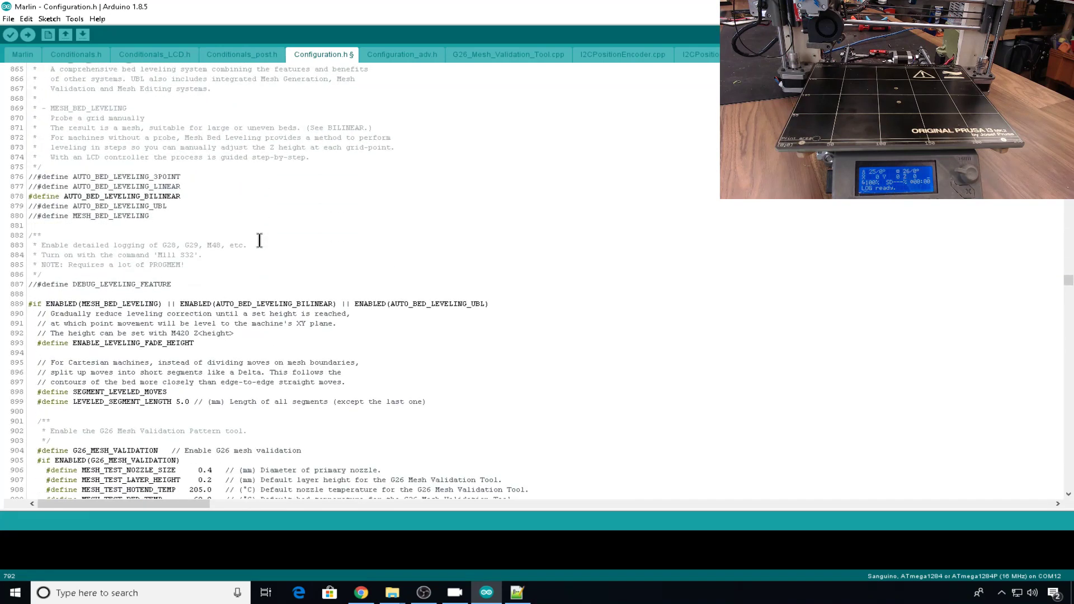
left_click(182, 202)
scroll(185, 201, "down", 15)
left_click(211, 178)
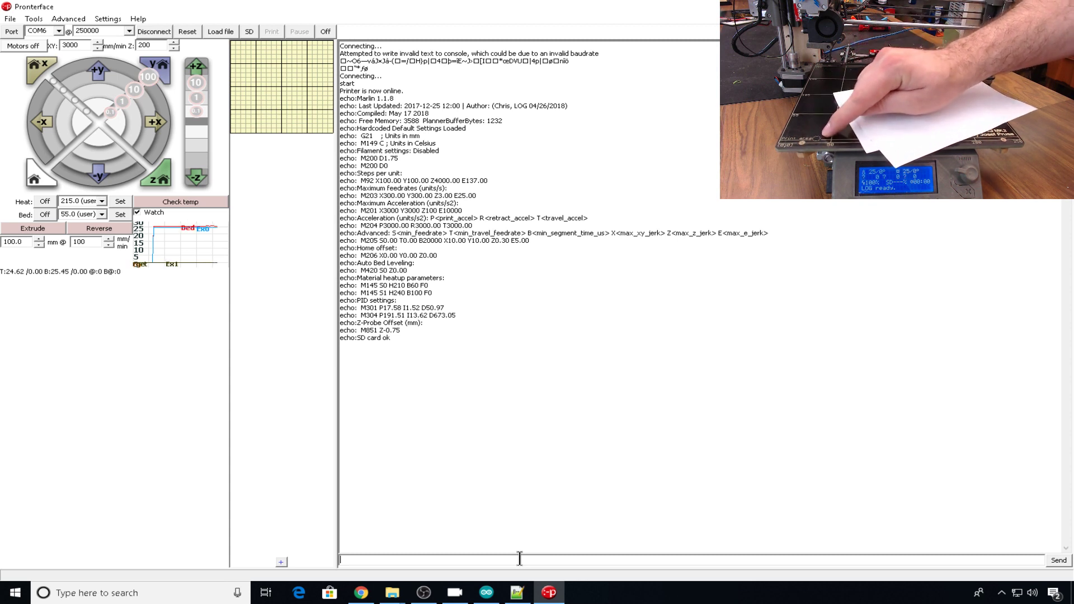
- Home the printer with G28 in Pronterface, then enter the g29 probing command
type("g28")
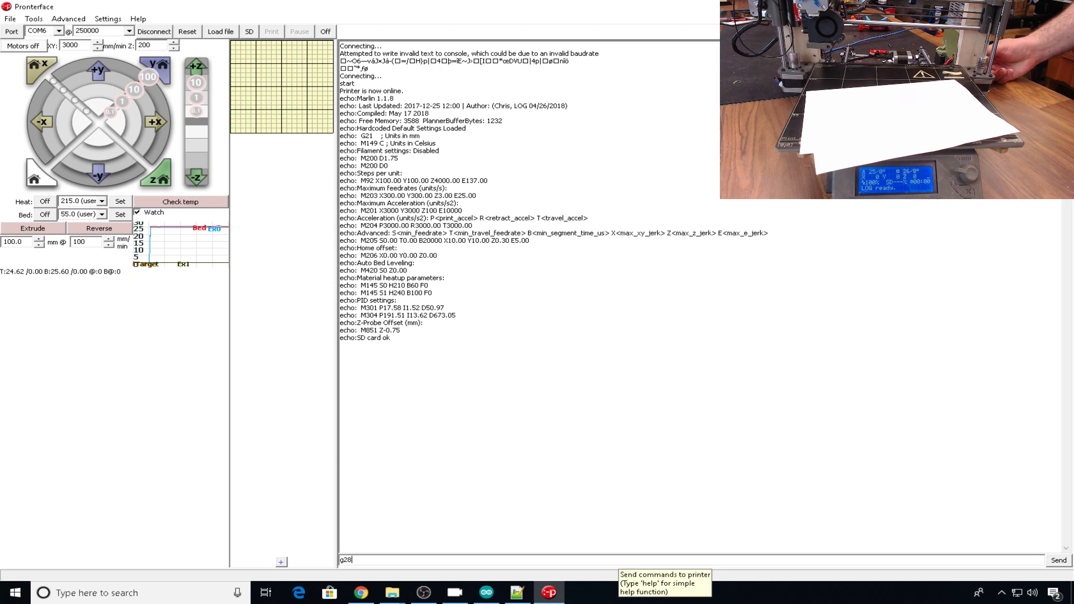
key("Return")
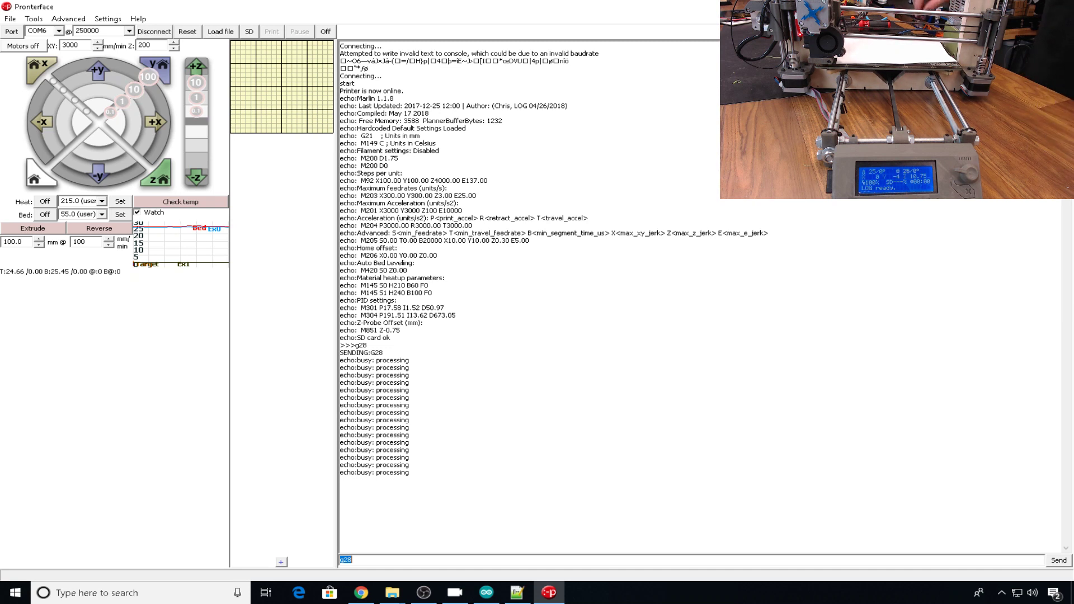
type("g29")
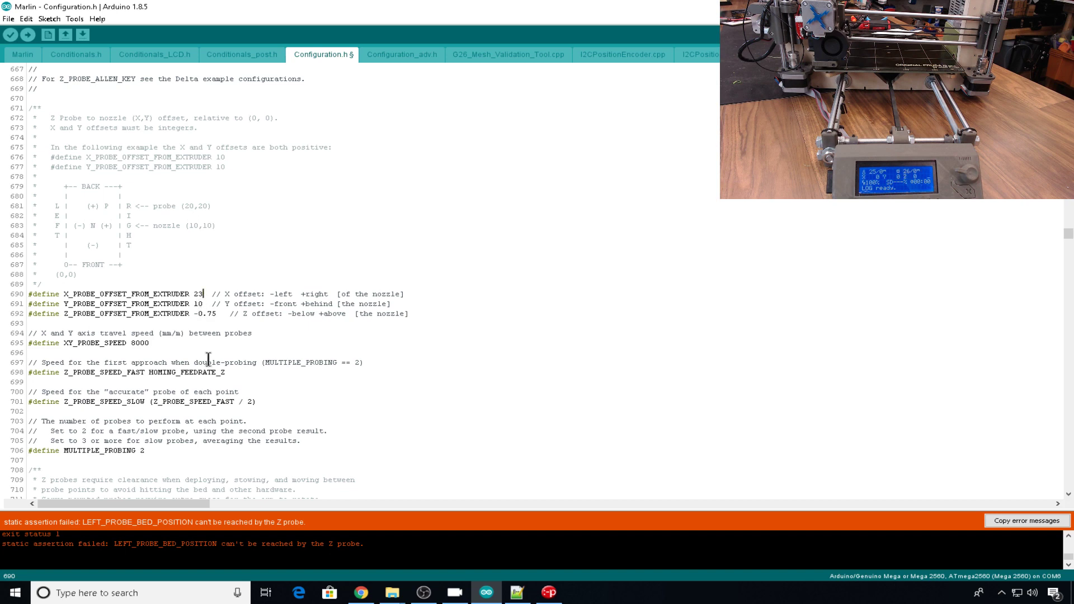
- Set LEFT_PROBE_BED_POSITION to 23 and FRONT_PROBE_BED_POSITION from 15 to 10
key("Page_Down")
key("Page_Down")
key("Page_Down")
key("Page_Down")
key("Page_Down")
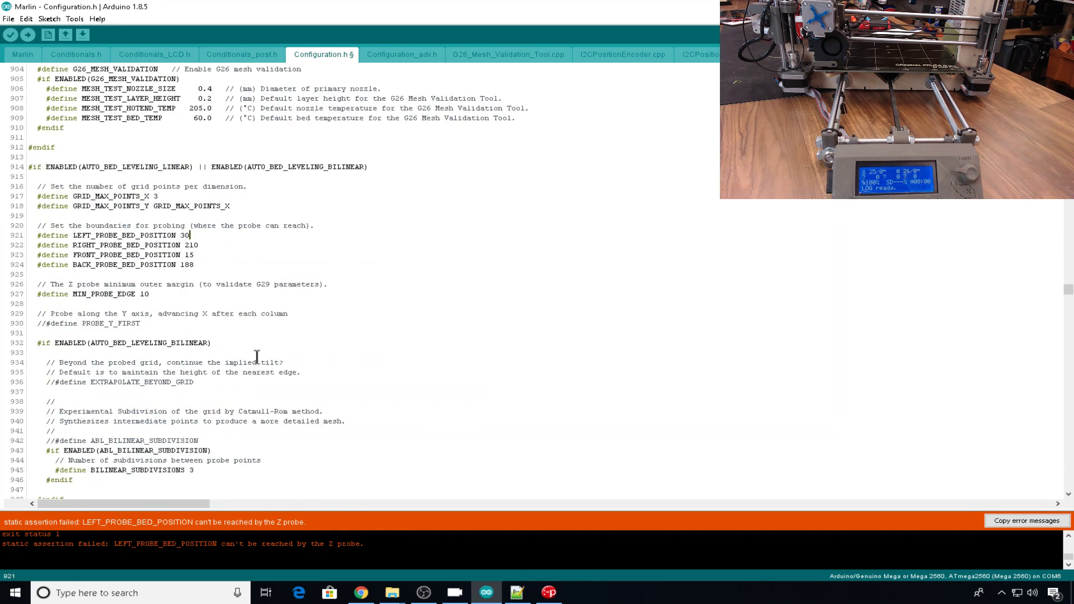
key("BackSpace")
type("23")
key("Down")
key("Down")
key("End")
key("BackSpace")
type("0")
- Upload the firmware to the printer and bring Pronterface back
left_click(28, 34)
mouse_move(548, 592)
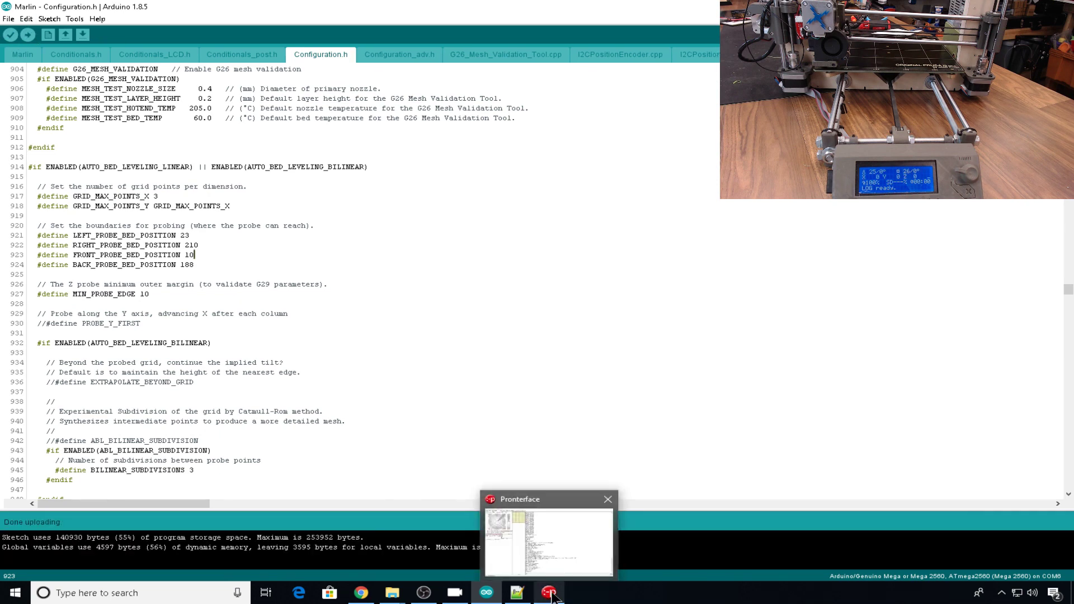
left_click(538, 555)
- Reconnect the printer and send G28, then G29 to home and probe the bed
left_click(158, 33)
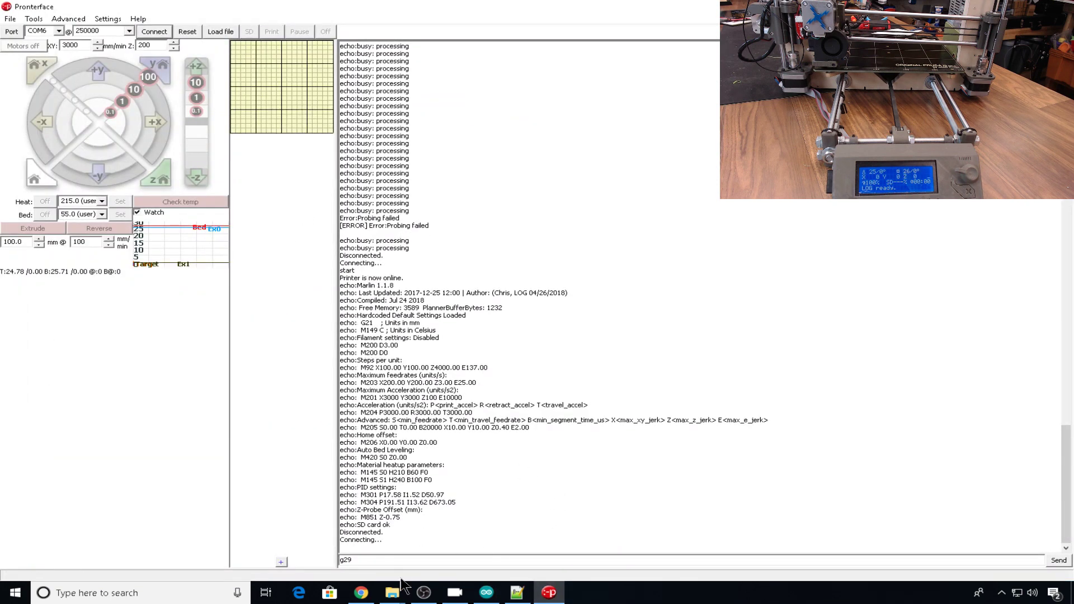
left_click(417, 559)
key("BackSpace")
type("8")
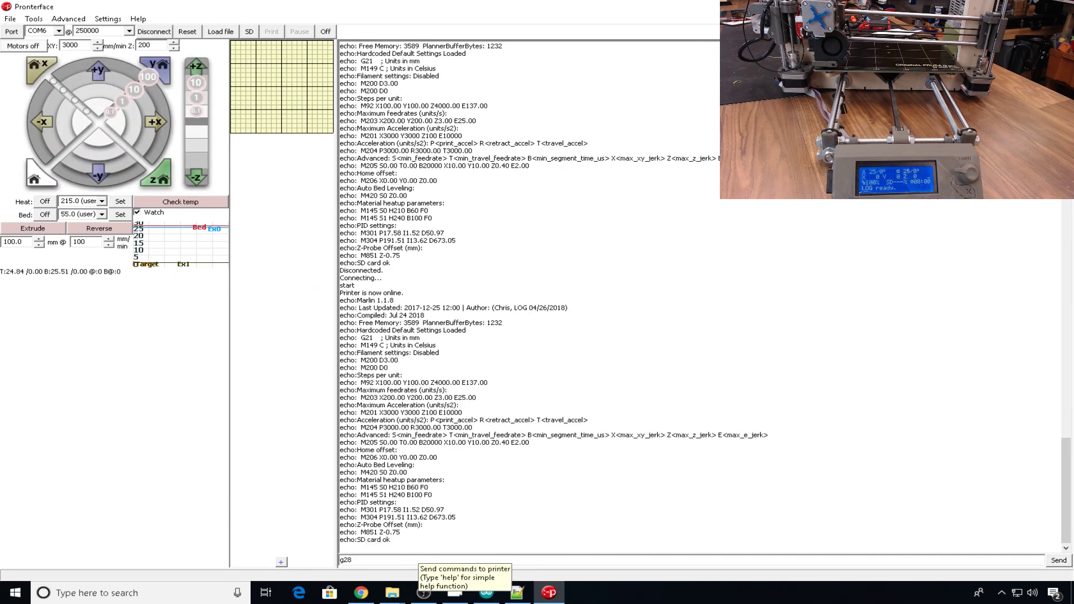
key("Return")
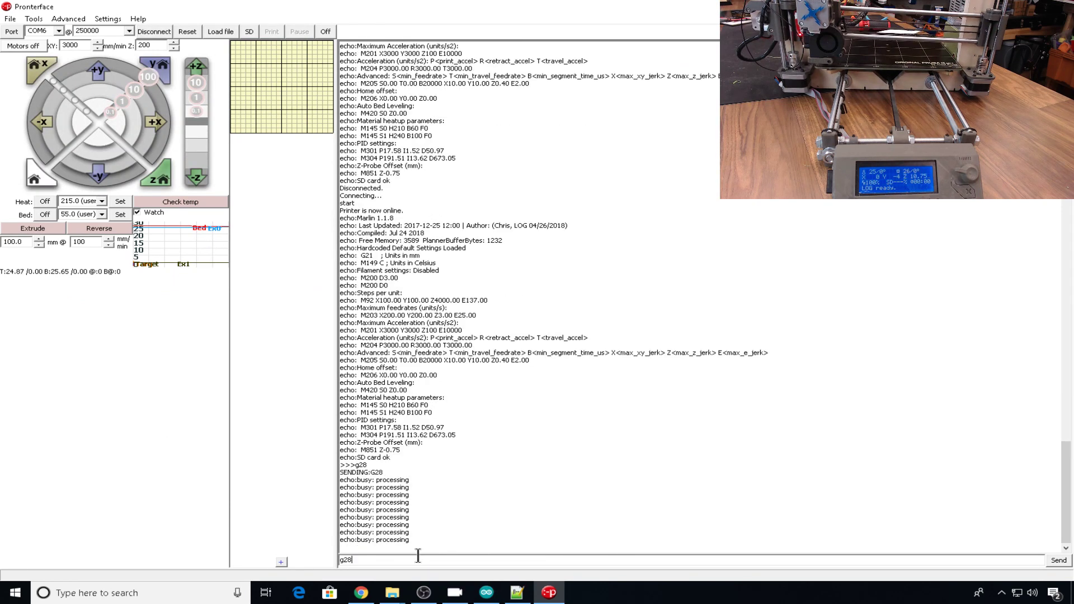
type("9")
key("Return")
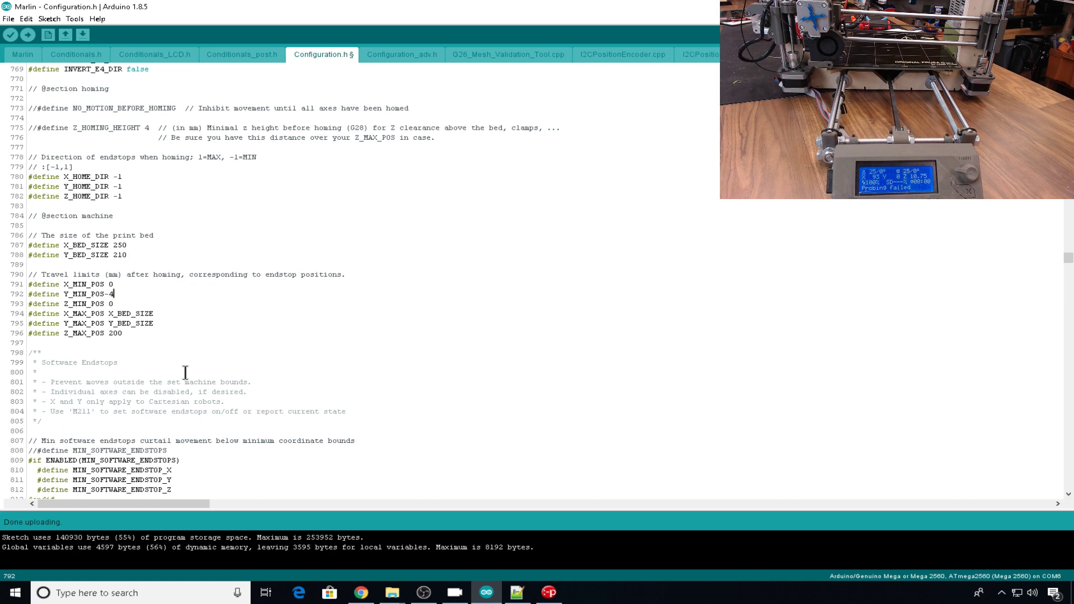
- Change Y_MIN_POS from -4 to 0 and FRONT_PROBE_BED_POSITION to 0
key("BackSpace")
key("BackSpace")
type("0")
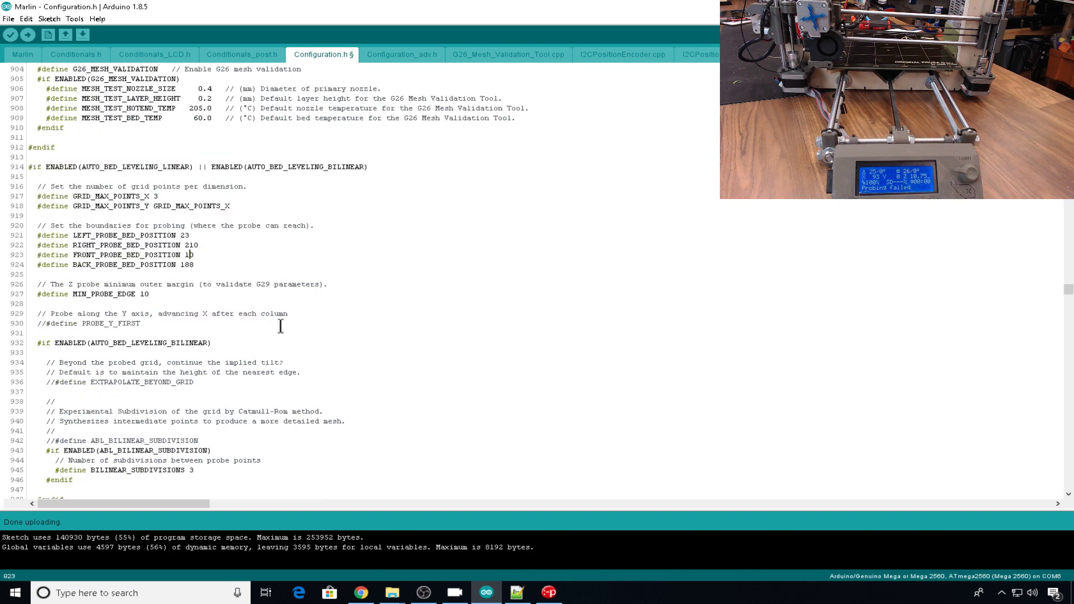
key("BackSpace")
left_click(549, 592)
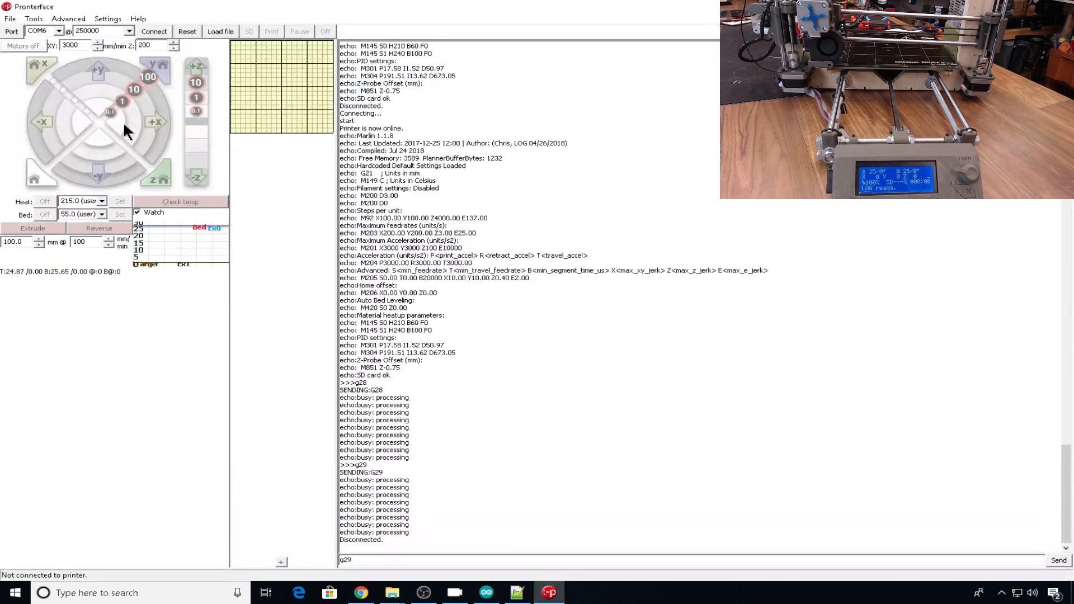
- Reconnect, resend the recalled G28 homing command, then send G29 to probe the bed
left_click(154, 32)
left_click(384, 560)
key("Up")
key("Up")
key("Return")
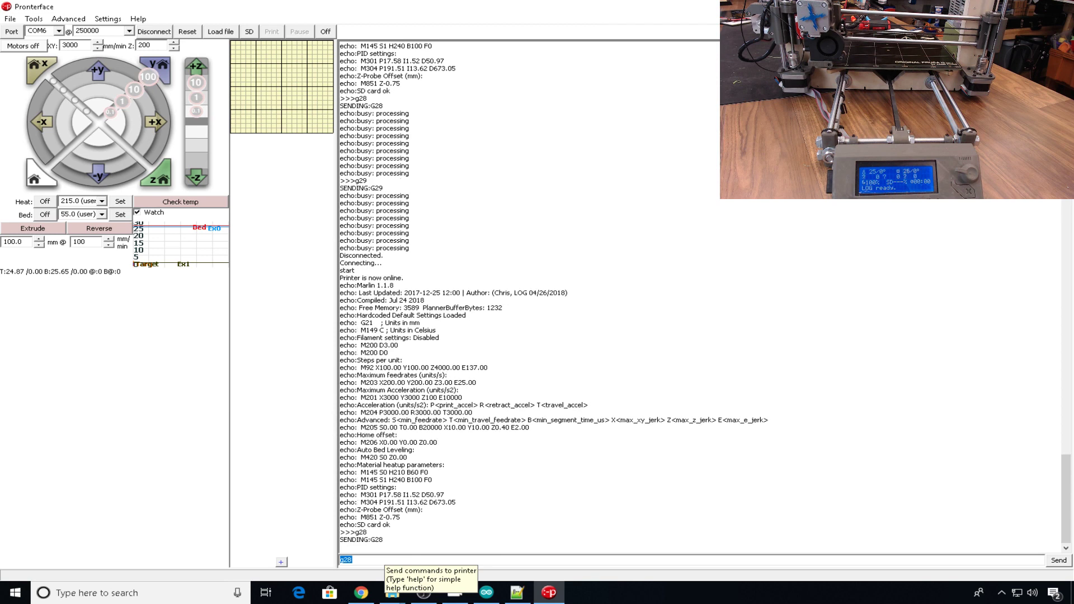
left_click(383, 559)
type("9")
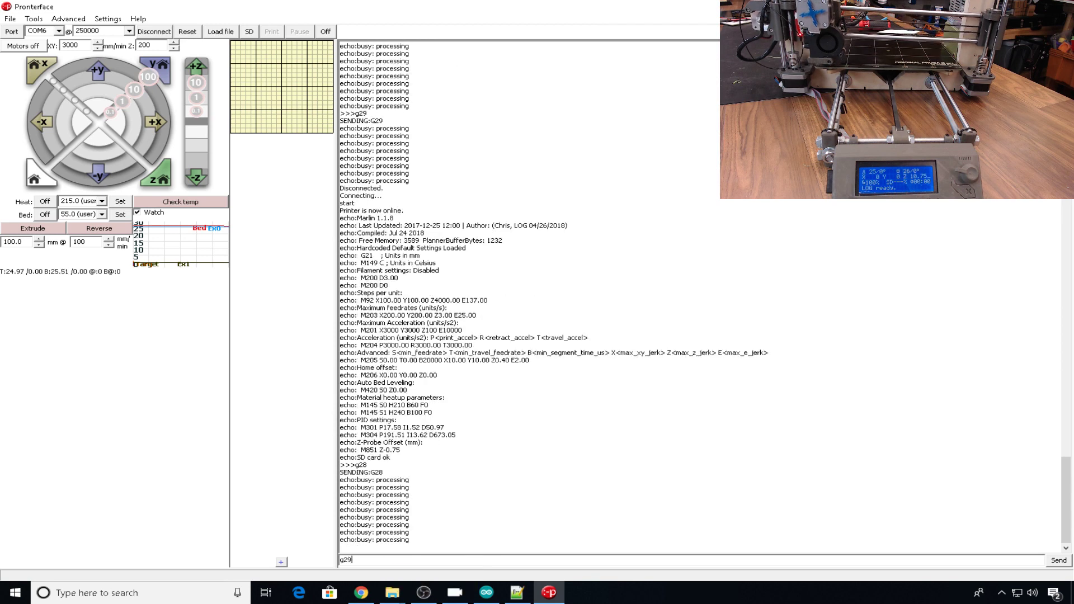
key("Return")
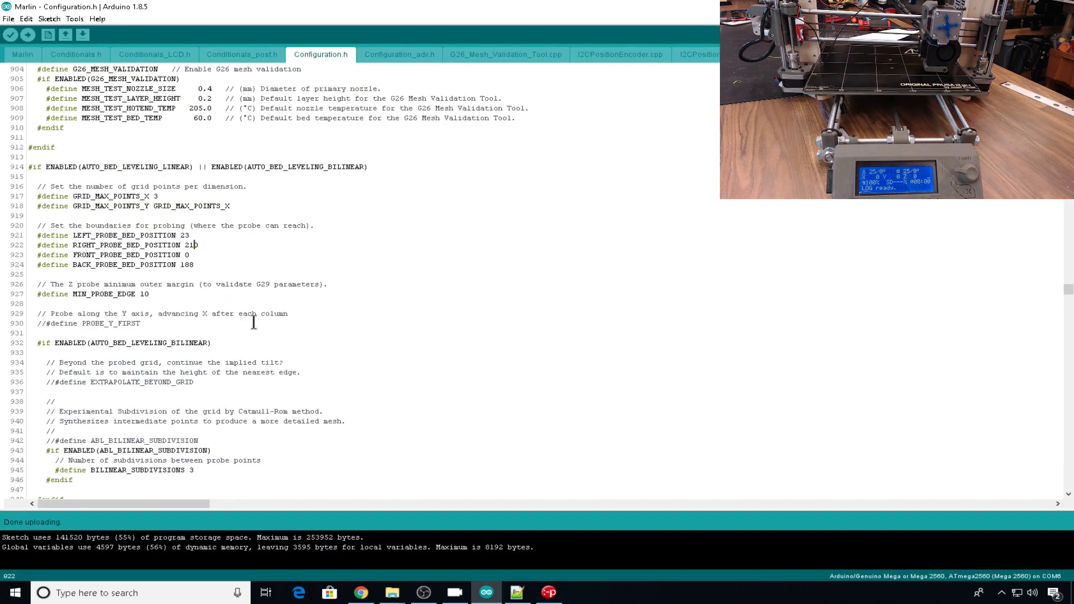
- Edit RIGHT_PROBE_BED_POSITION to 240 and save the Configuration.h file
key("BackSpace")
type("4")
left_click(83, 35)
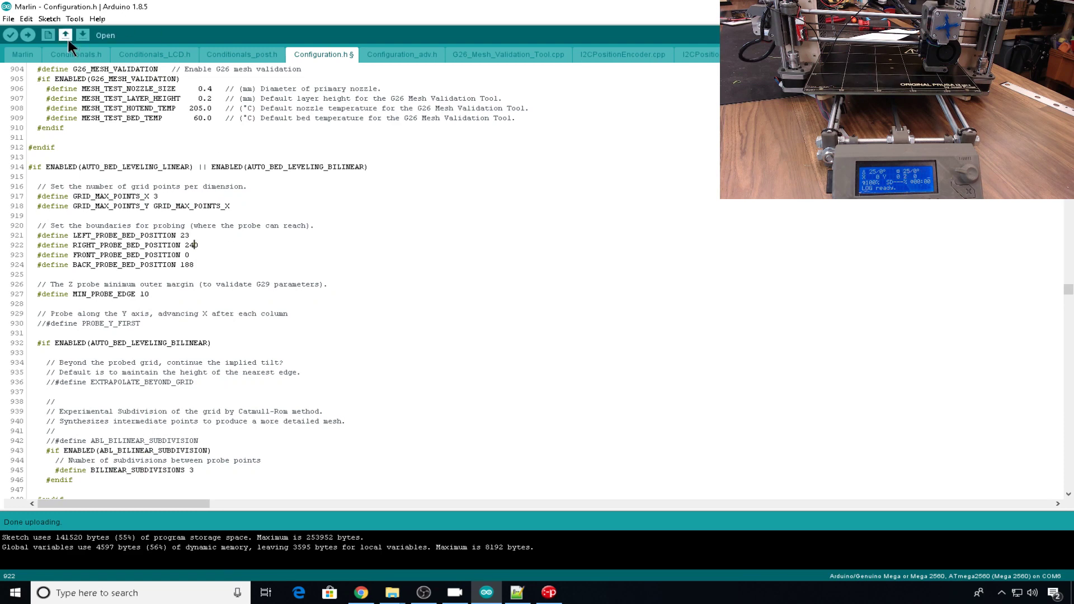
- Connect to the printer in Pronterface, home it with G28 and start G29 probing
left_click(548, 592)
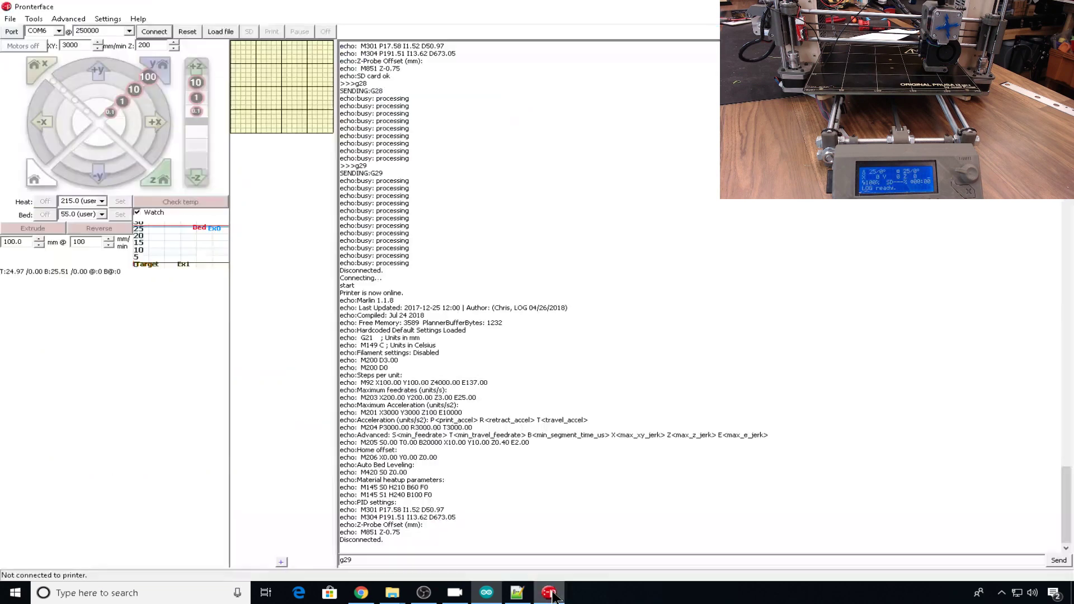
left_click(156, 32)
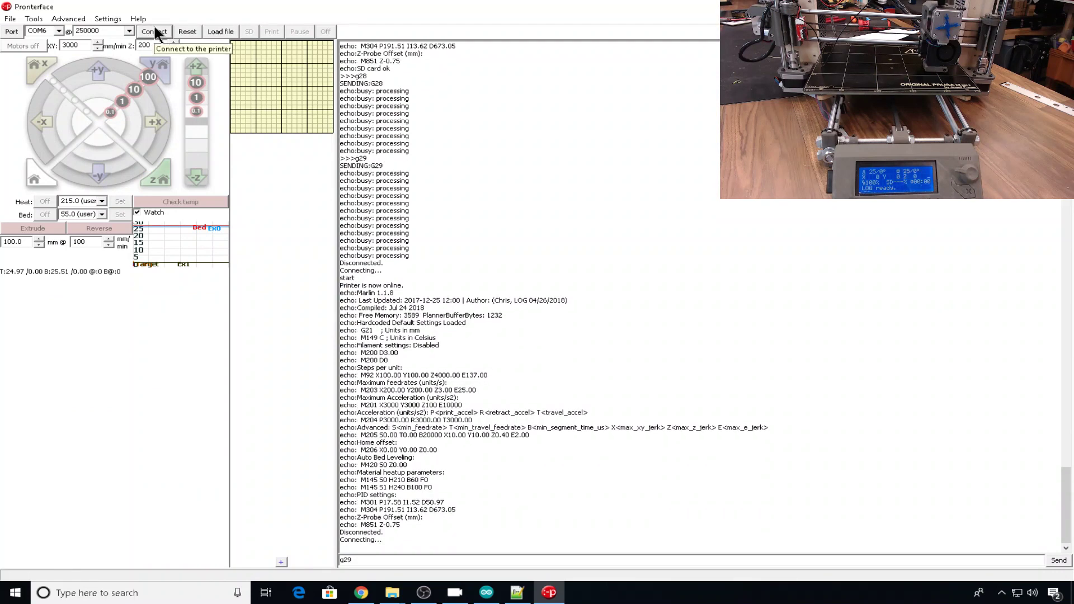
left_click(373, 559)
type("g29")
key("BackSpace")
type("8")
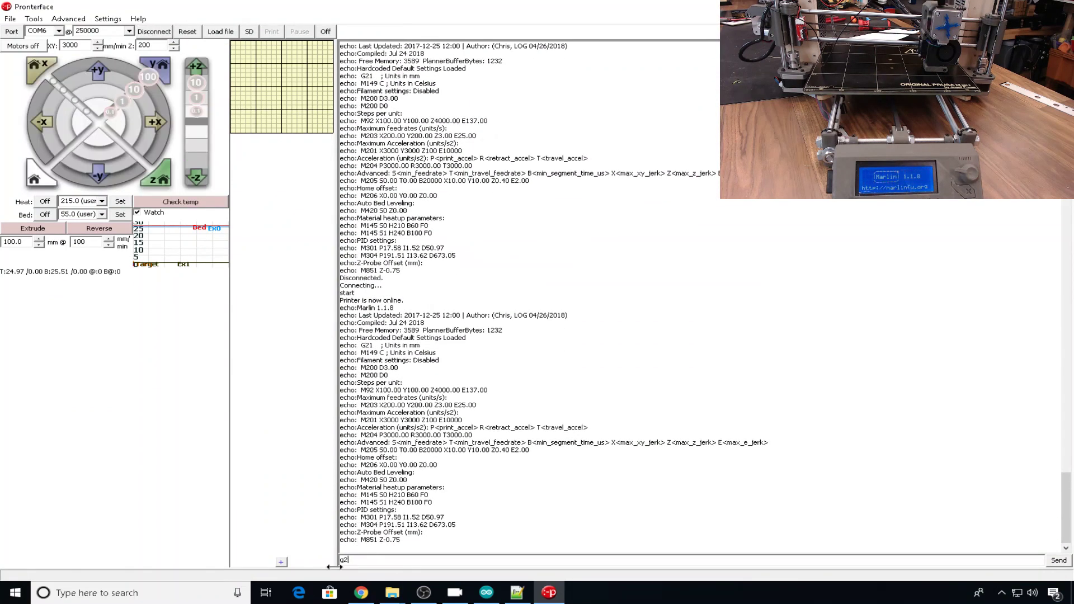
key("Return")
type("g29")
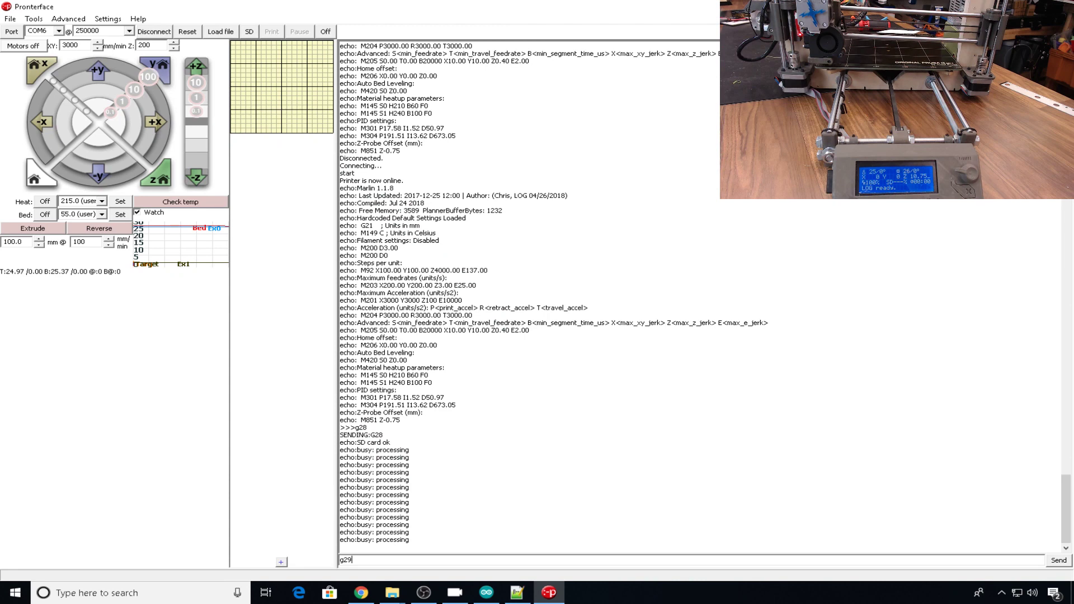
key("Return")
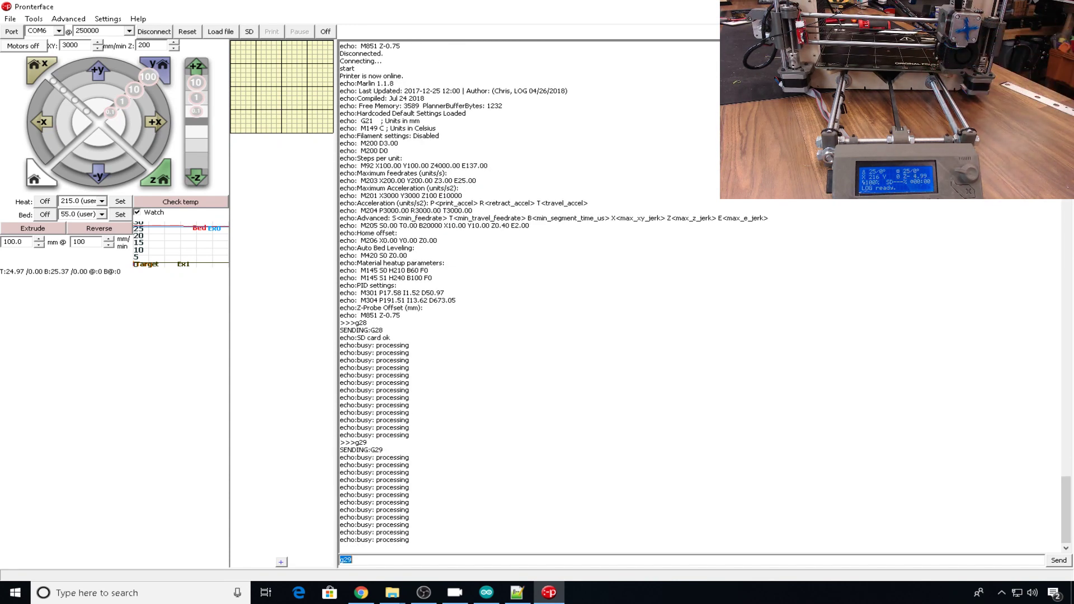
- Check the firmware configuration, home again with G28, then disconnect from the printer
key("alt+Tab")
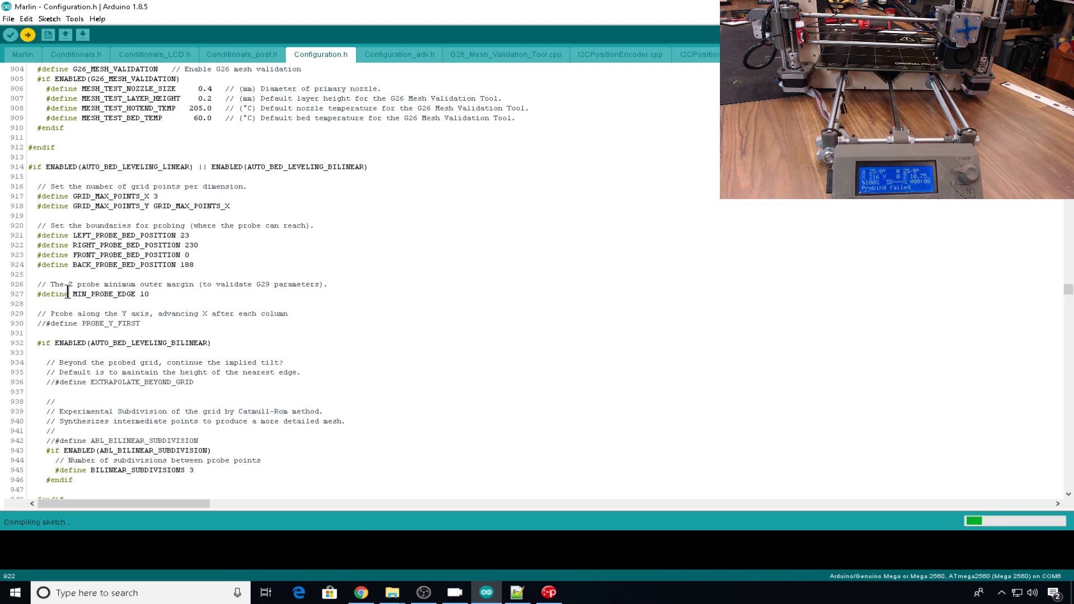
key("alt+Tab")
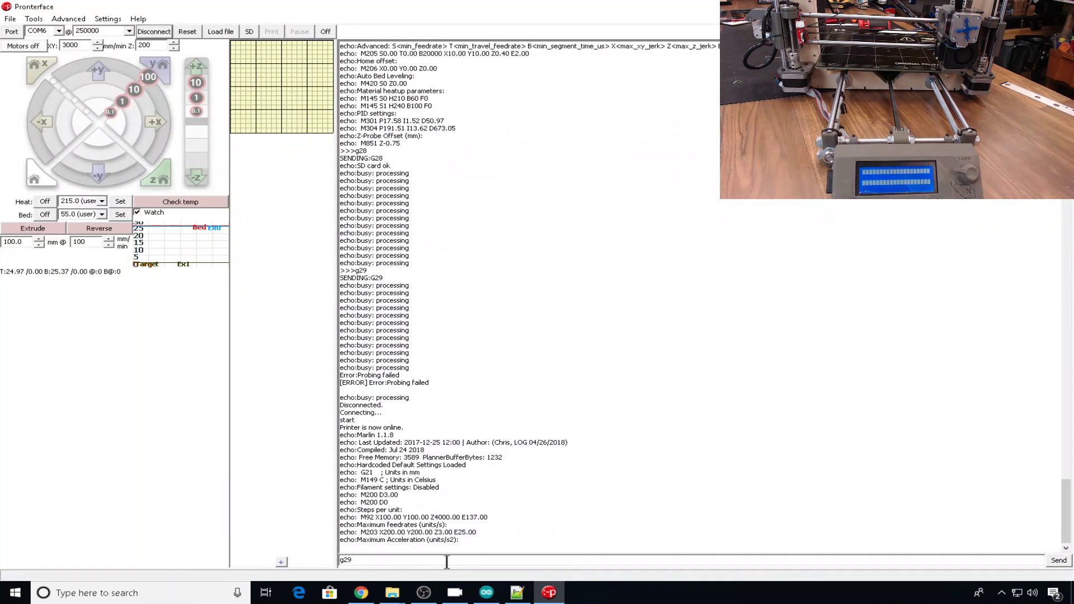
left_click(438, 561)
type("g28")
key("Return")
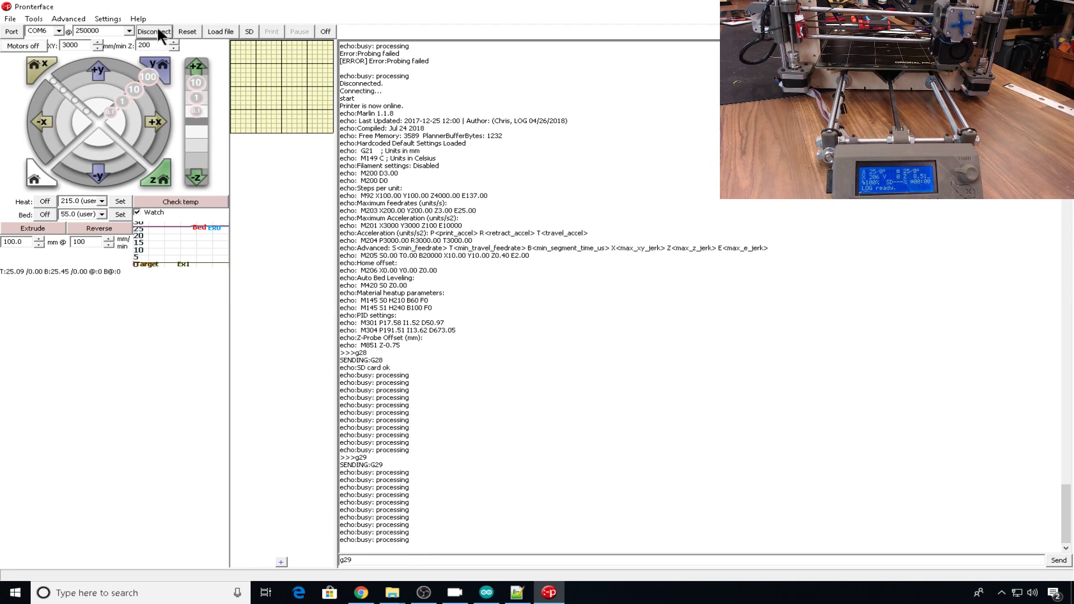
left_click(157, 31)
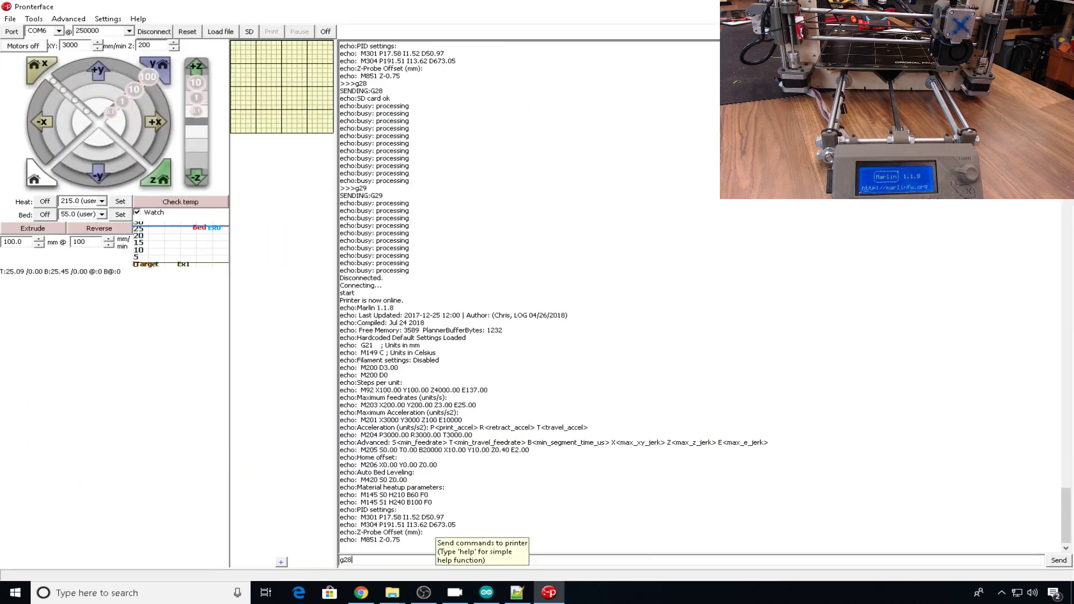
key("Return")
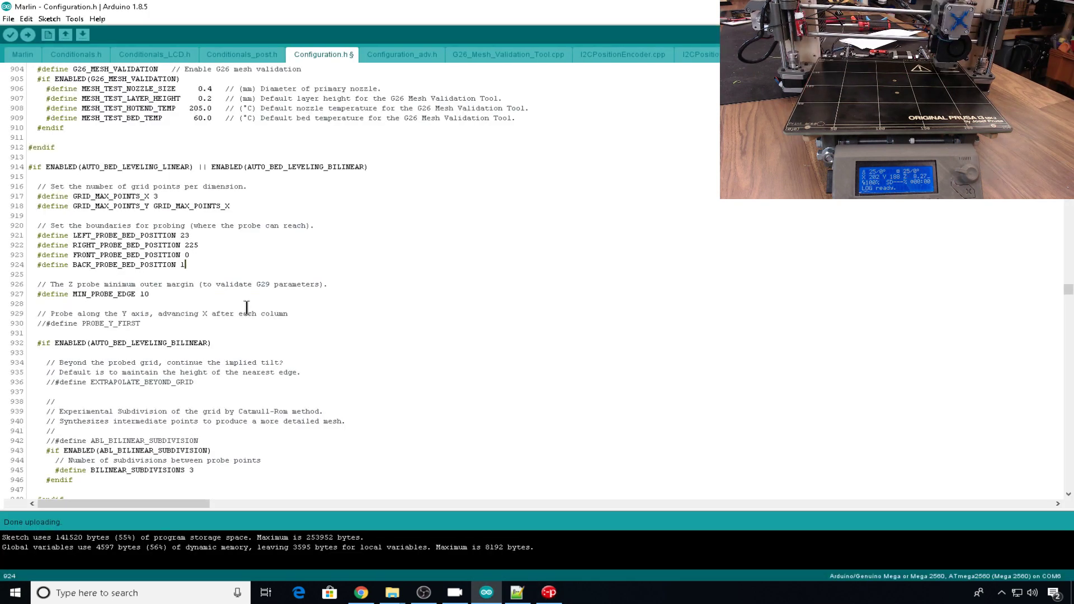
- Set the back probe value to 195 and run G29 twice for a 3x3 bilinear grid
type("95")
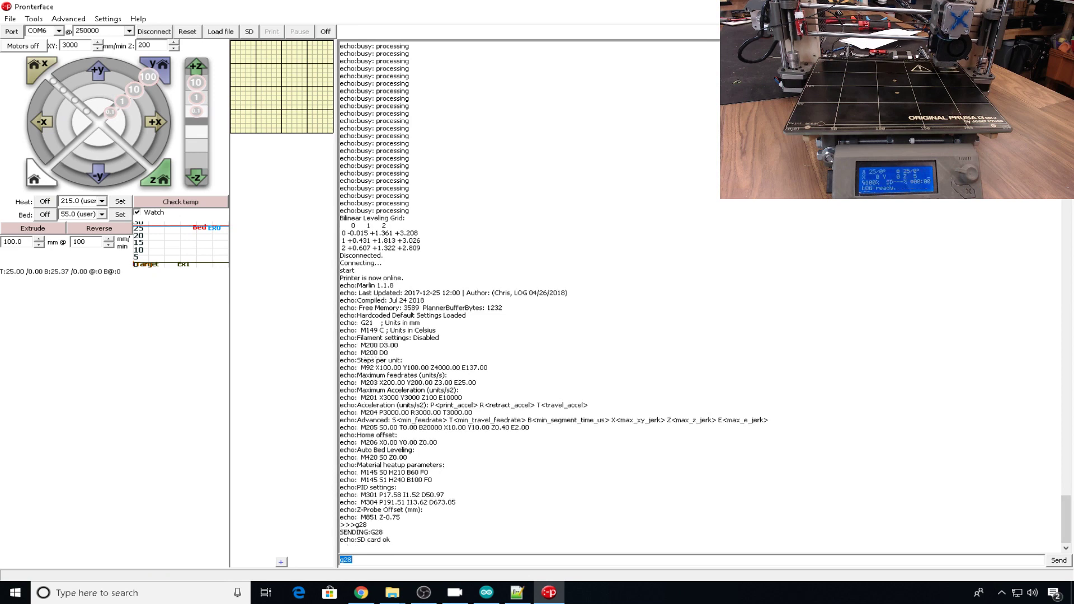
type("g29")
key("Return")
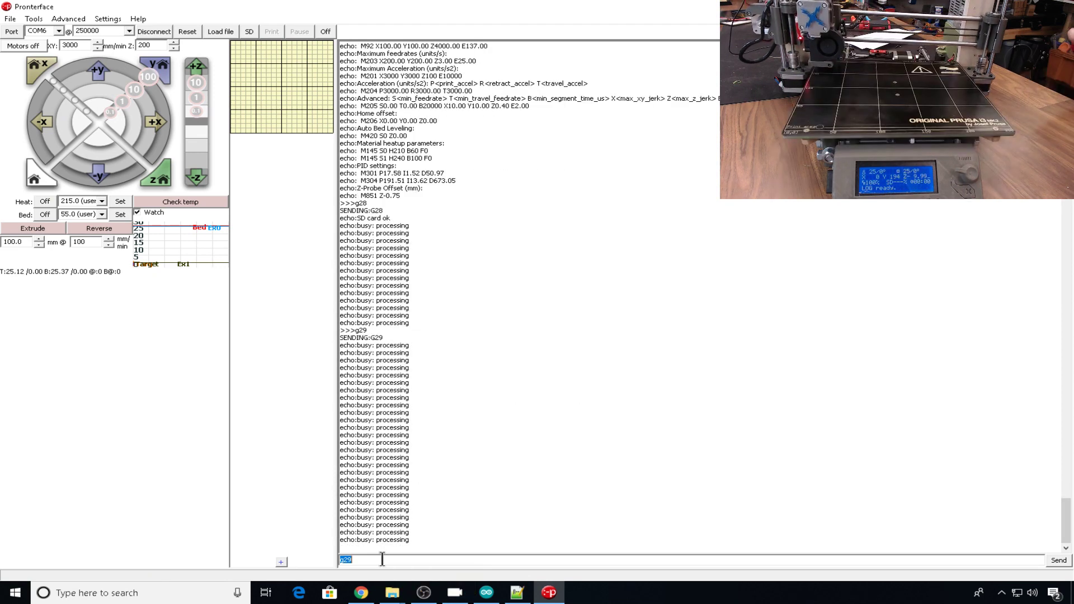
key("Return")
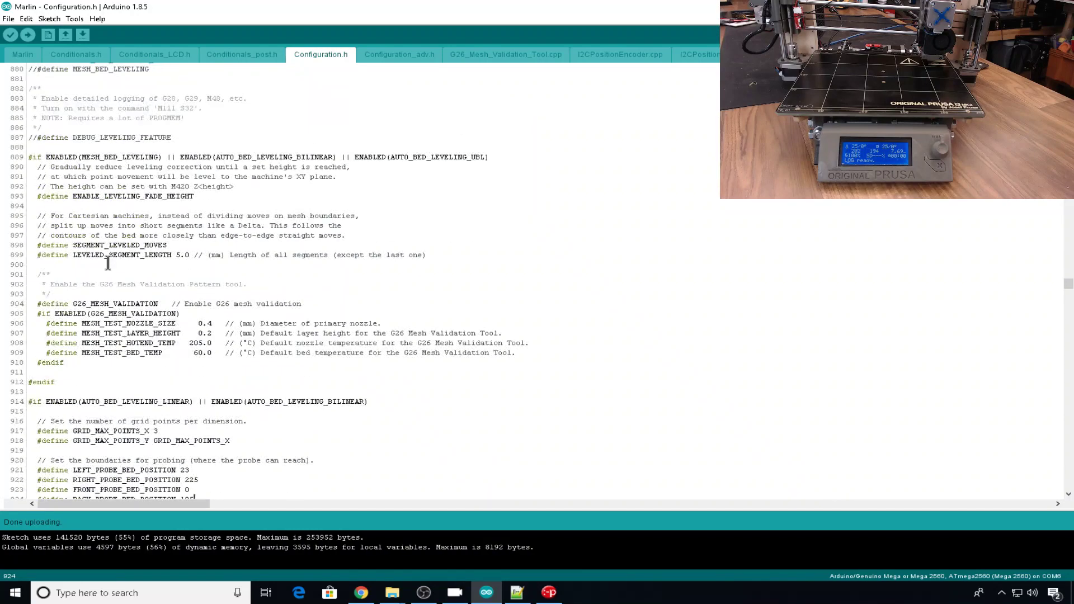
- Set Z_PROBE_OFFSET_FROM_EXTRUDER on line 692 to 0, then search Configuration_adv.h
scroll(108, 264, "up", 16)
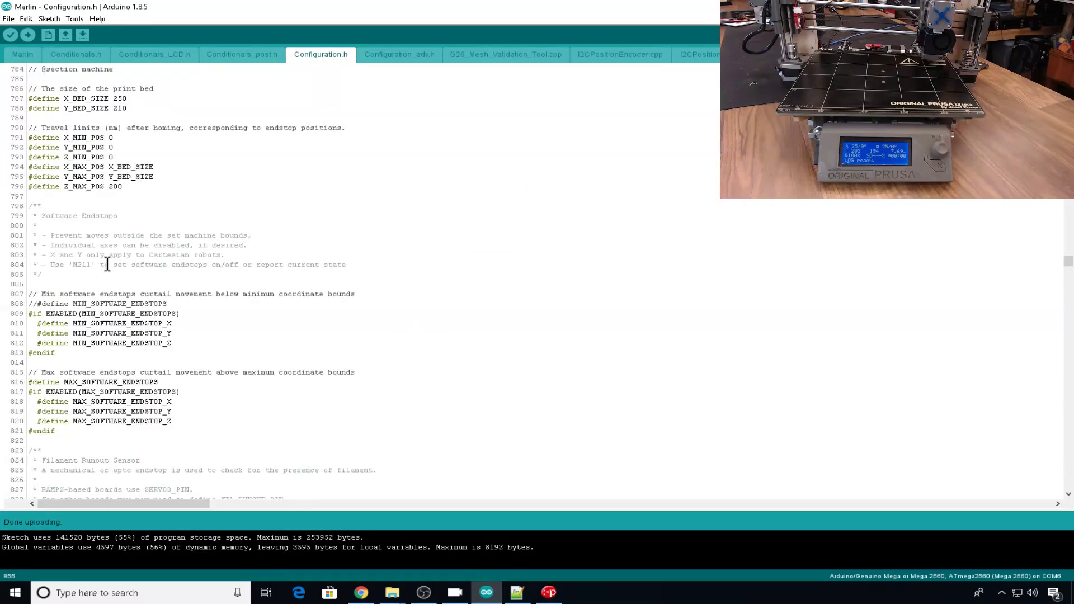
scroll(108, 266, "up", 20)
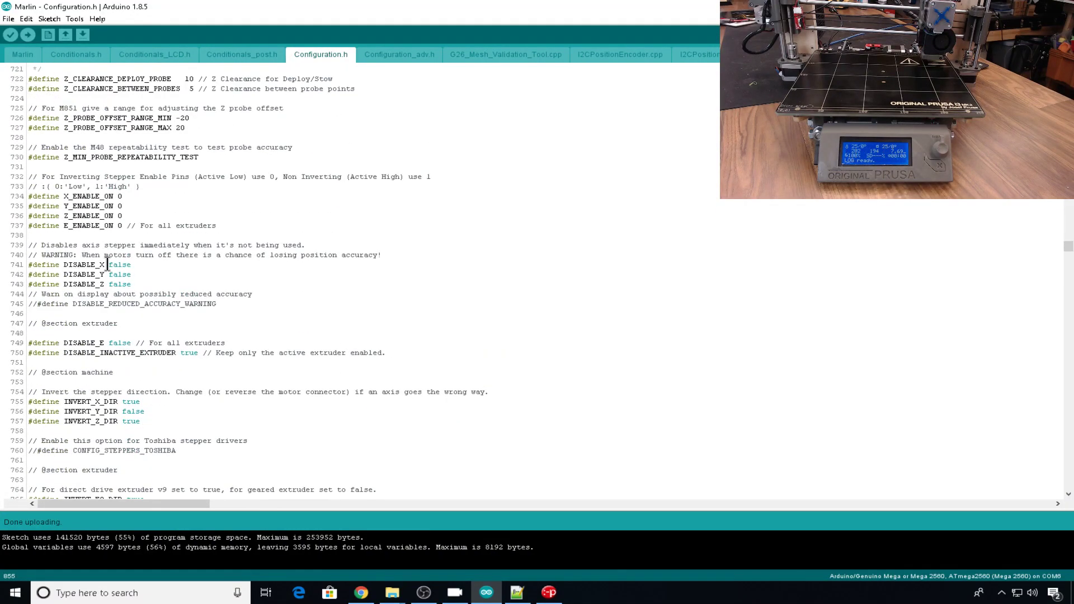
left_click(197, 226)
key("BackSpace")
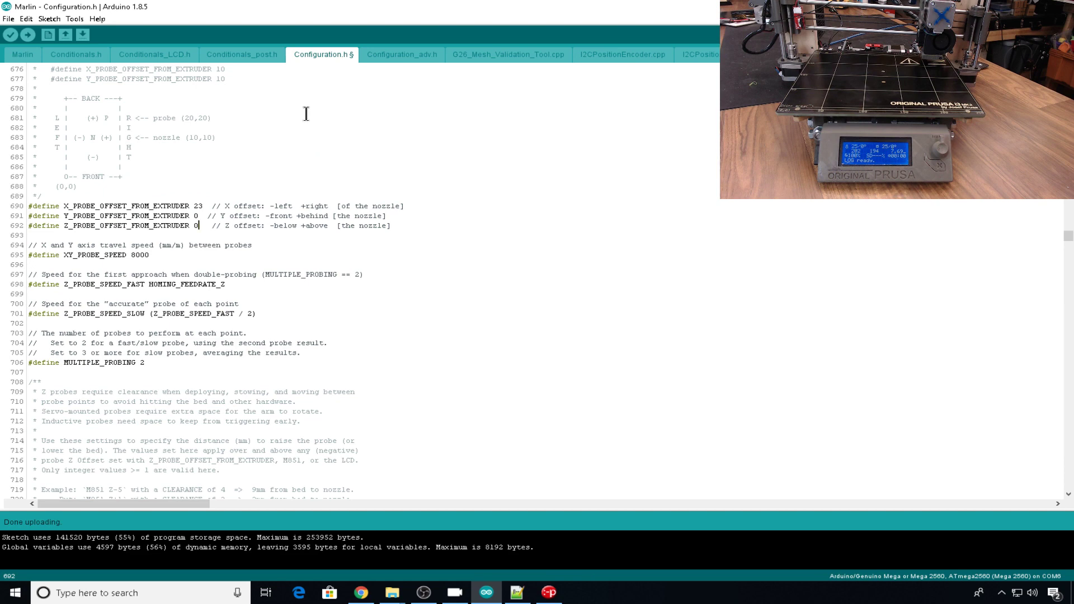
key("ctrl+alt+Right")
key("ctrl+f")
- Find 'baby' in Configuration_adv.h and move to the BABYSTEPPING define and its options
type("baby")
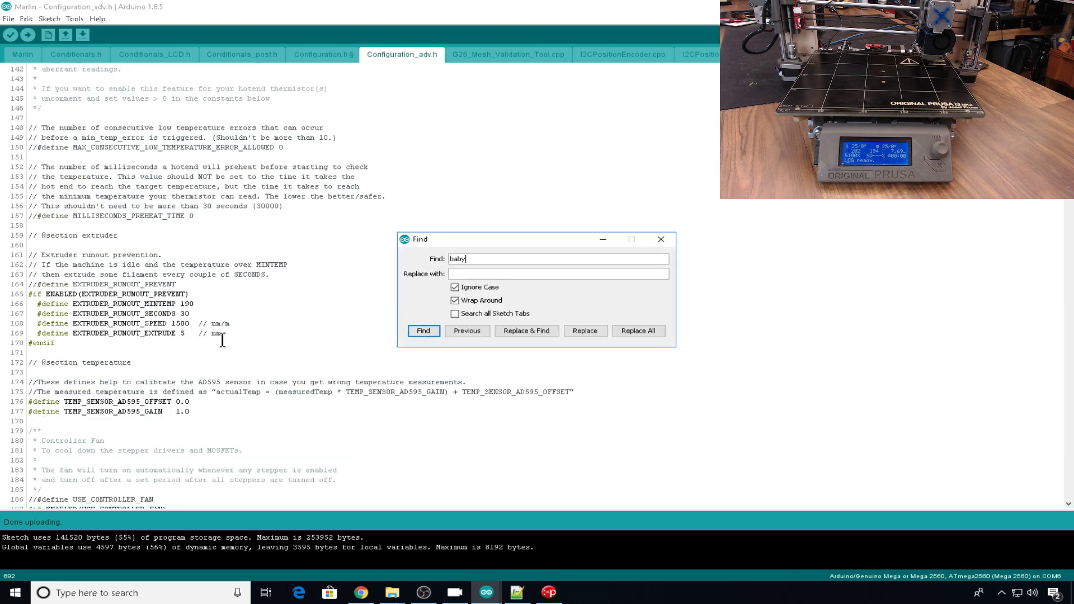
key("Return")
key("Escape")
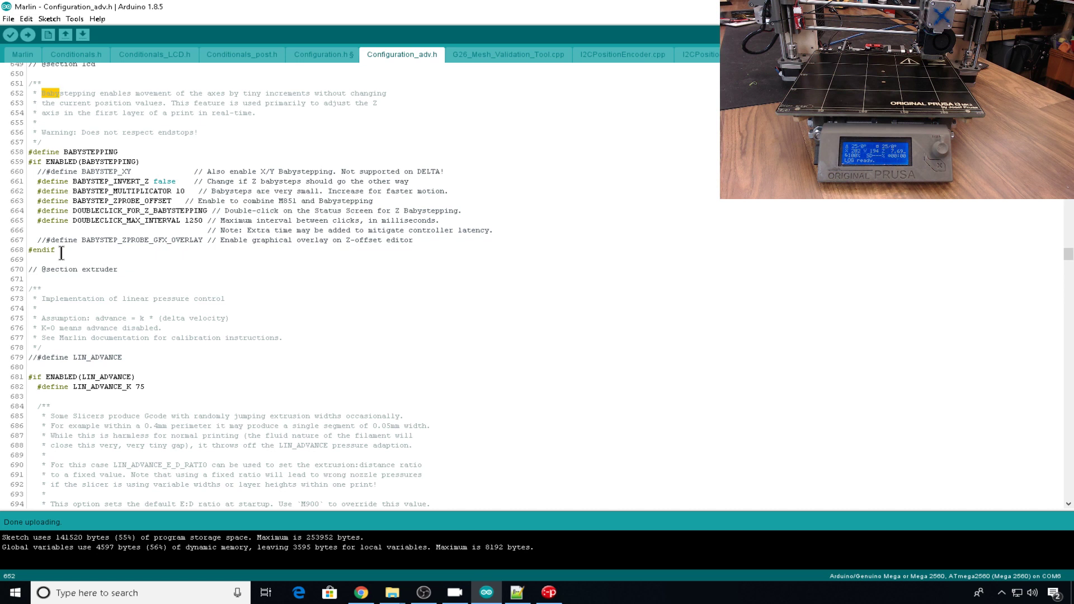
key("Down")
key("Down")
key("Down")
key("Down")
key("Down")
key("Down")
key("Home")
key("Down")
key("Down")
- Connect Pronterface to the printer, home it with G28 and probe the bed with G29
left_click(548, 592)
left_click(154, 31)
left_click(428, 559)
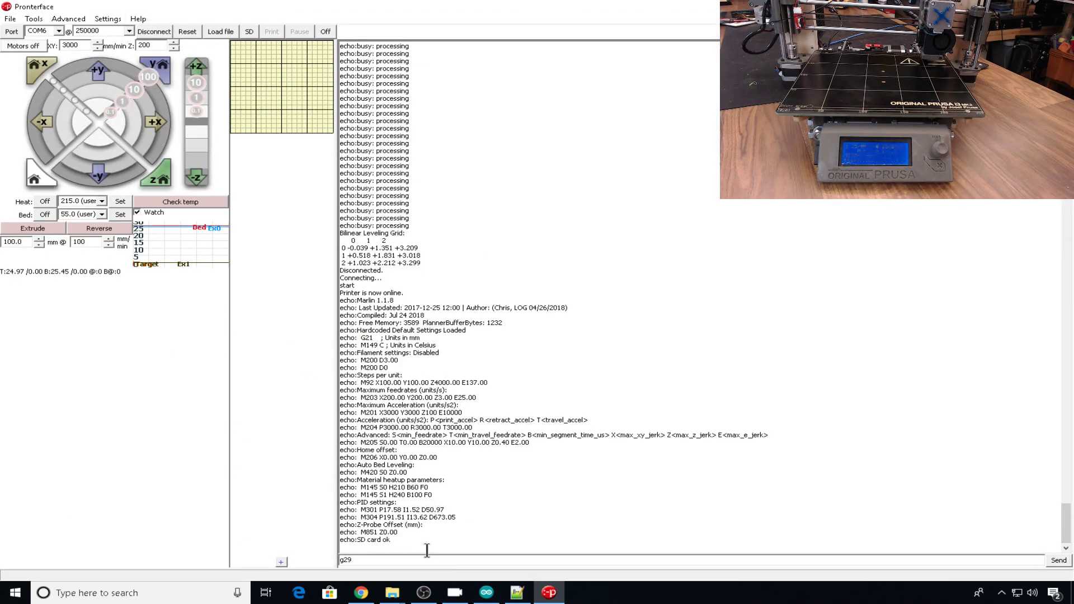
key("BackSpace")
type("8")
key("Return")
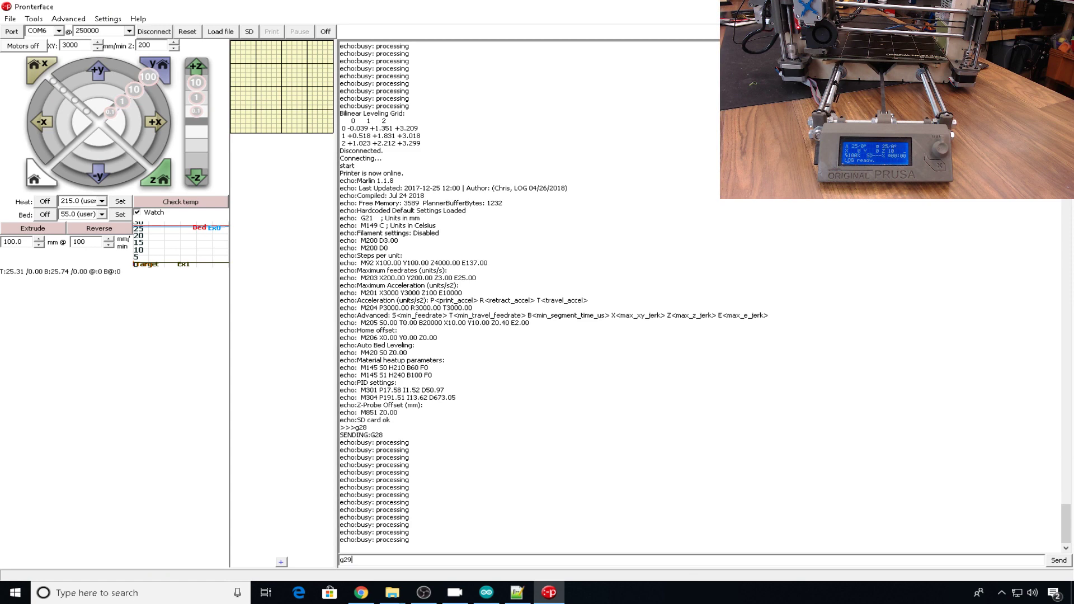
type("g29")
key("Return")
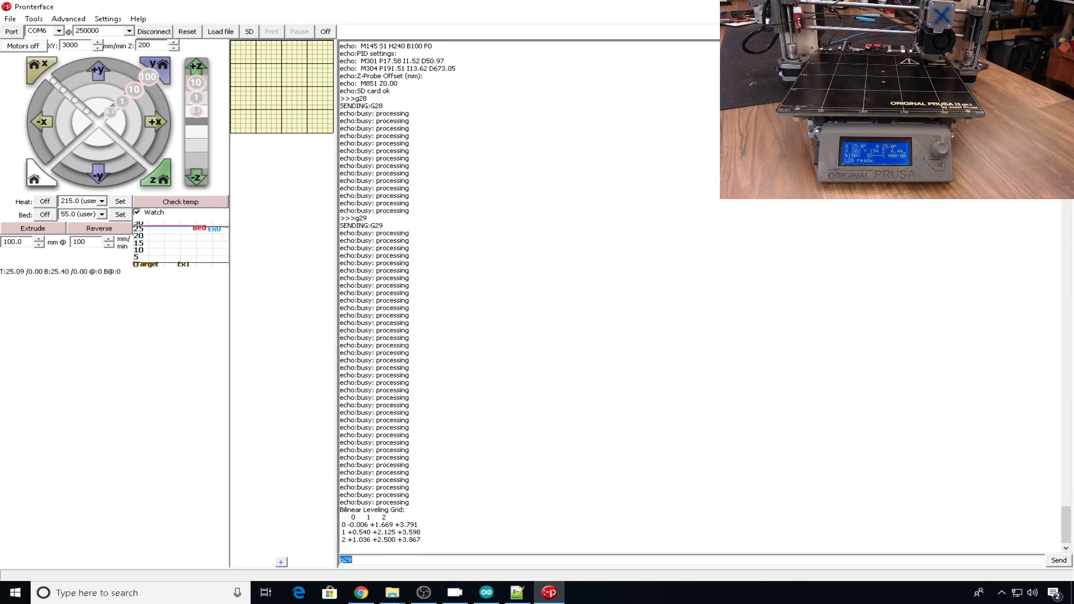
- Move the nozzle to X125 Y105 at Z10, then lower it to Z5 and Z0
type("g1 x125 y105 z10")
key("Return")
type("g1 z")
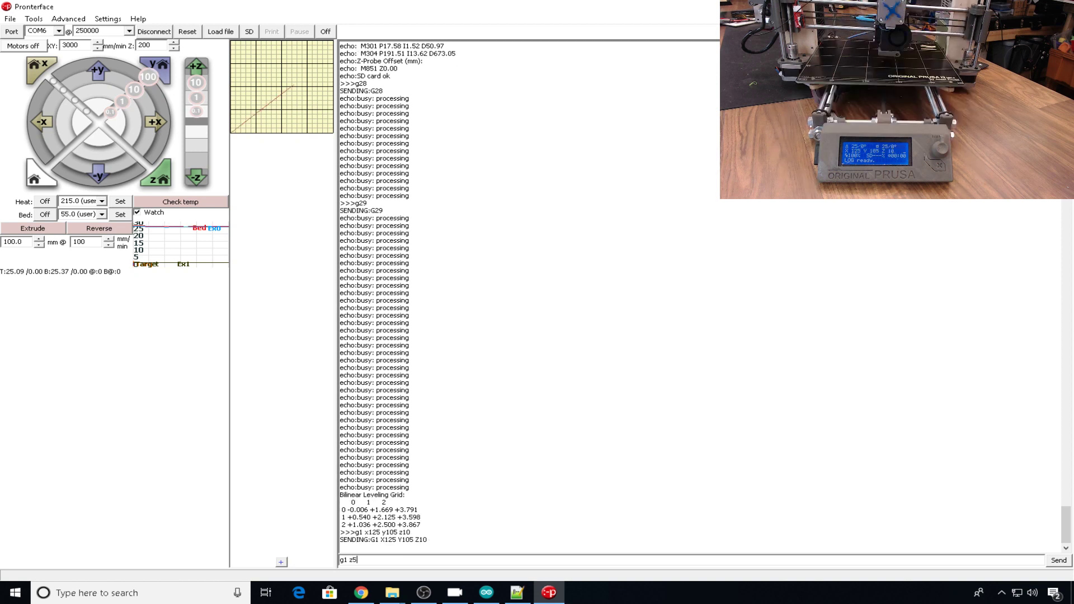
type("5")
key("Return")
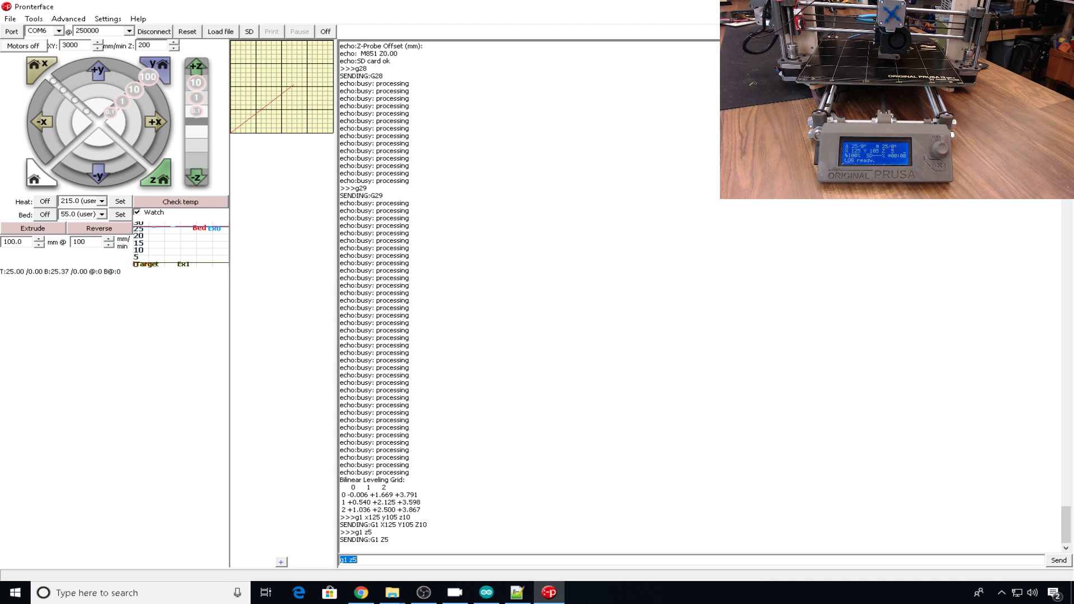
key("Right")
key("Return")
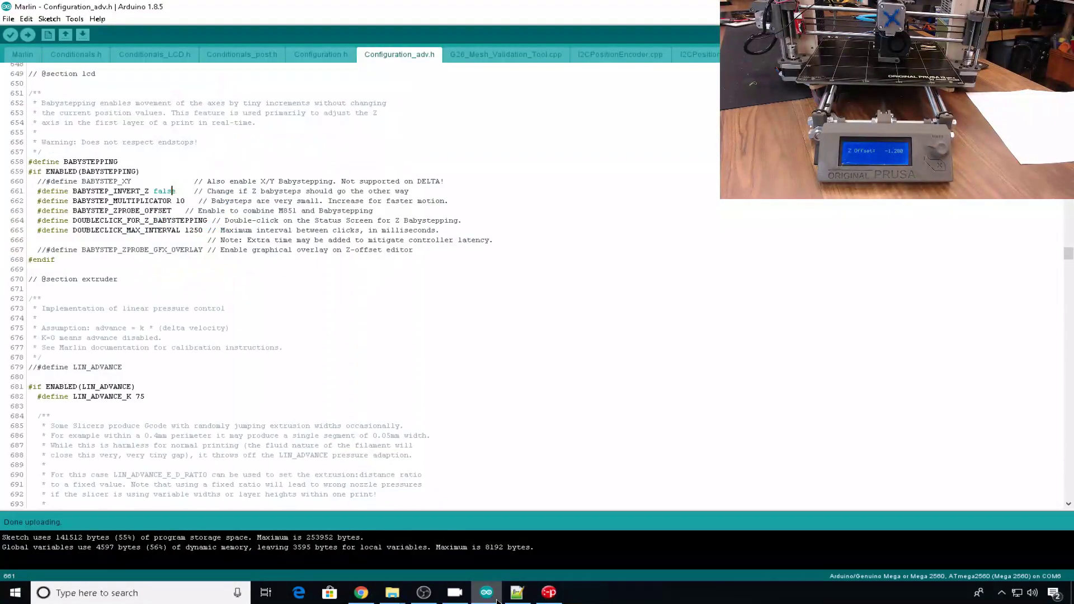
- Back in Configuration.h, clear the old Z probe offset value to enter -1.28
key("ctrl+alt+Left")
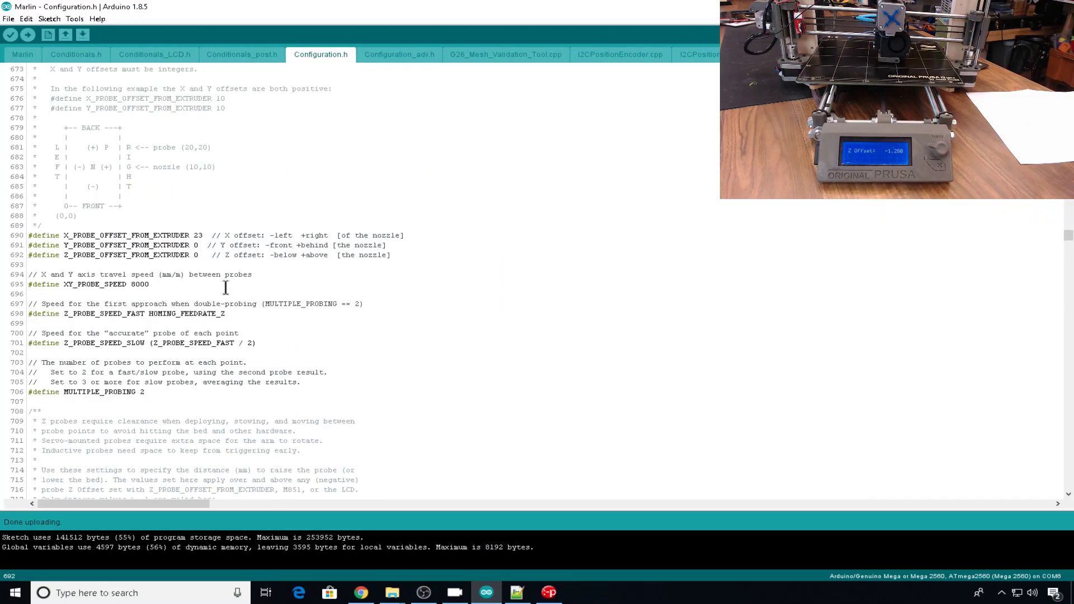
key("BackSpace")
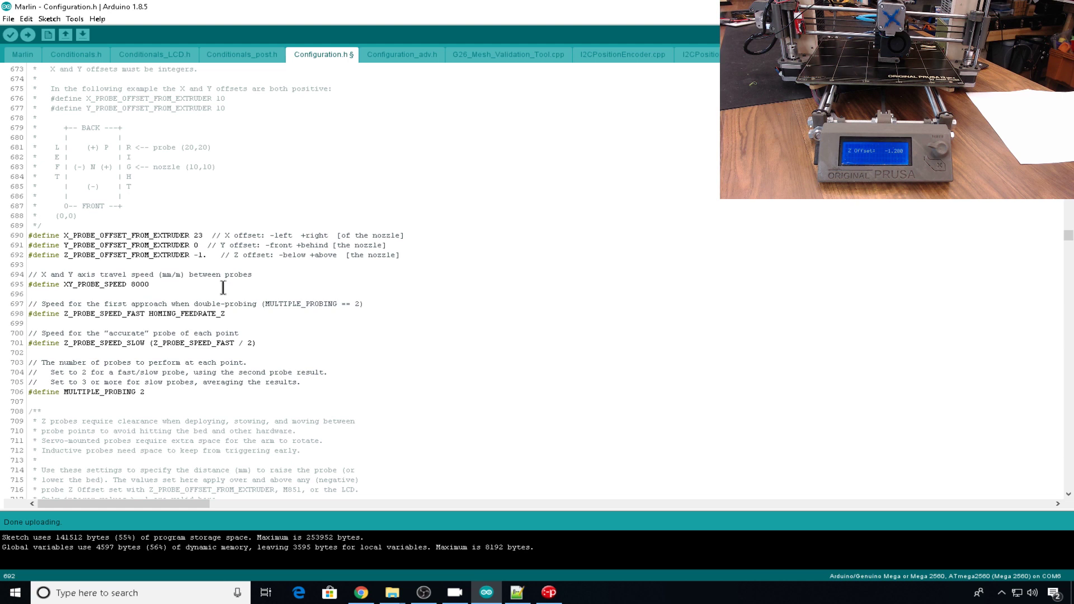